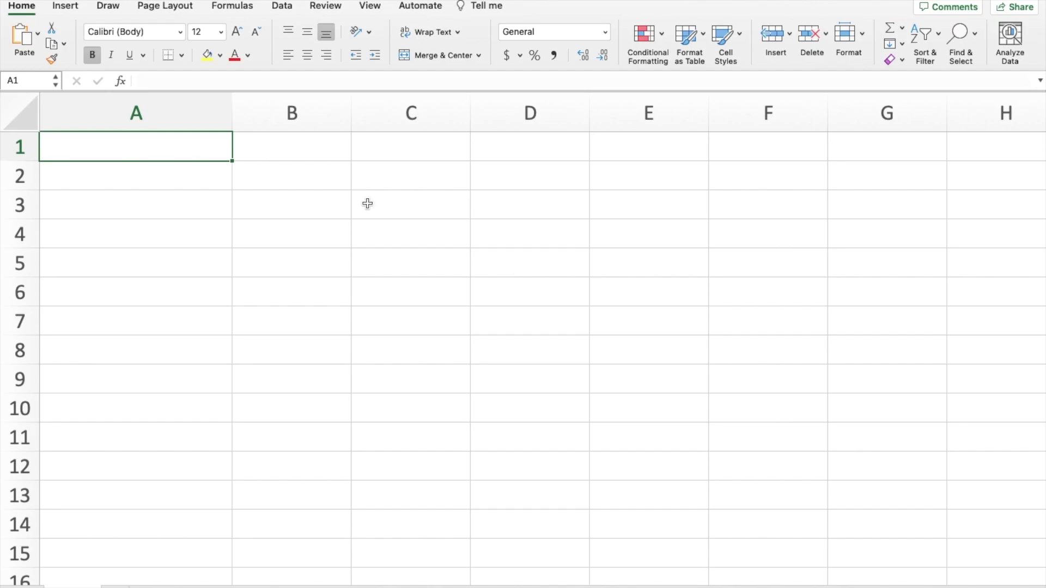
Turn on bold and enter the label 'Interest Rate (p.a.)' in A1
drag(298, 152, 290, 380)
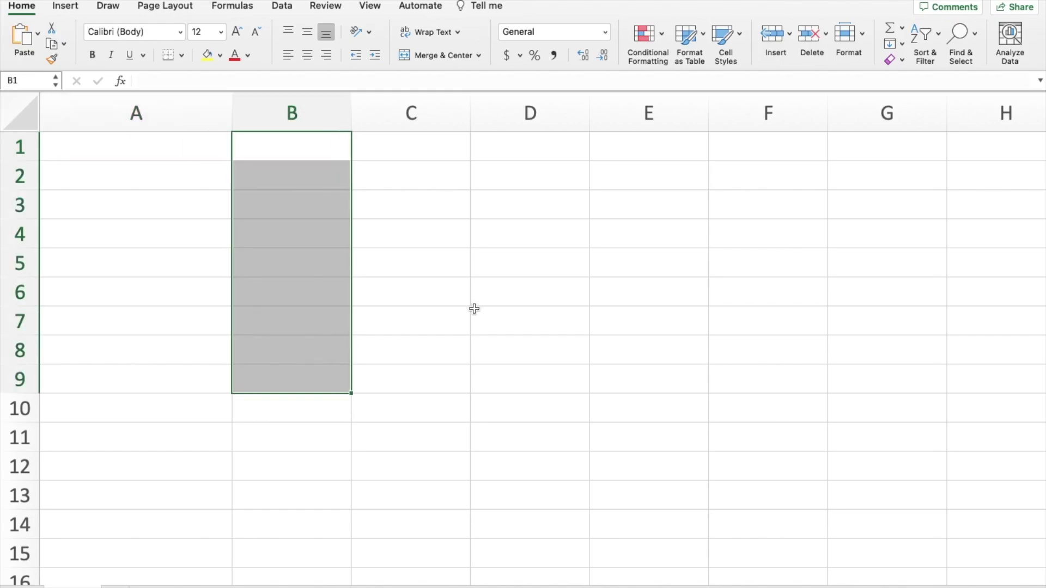
click(298, 464)
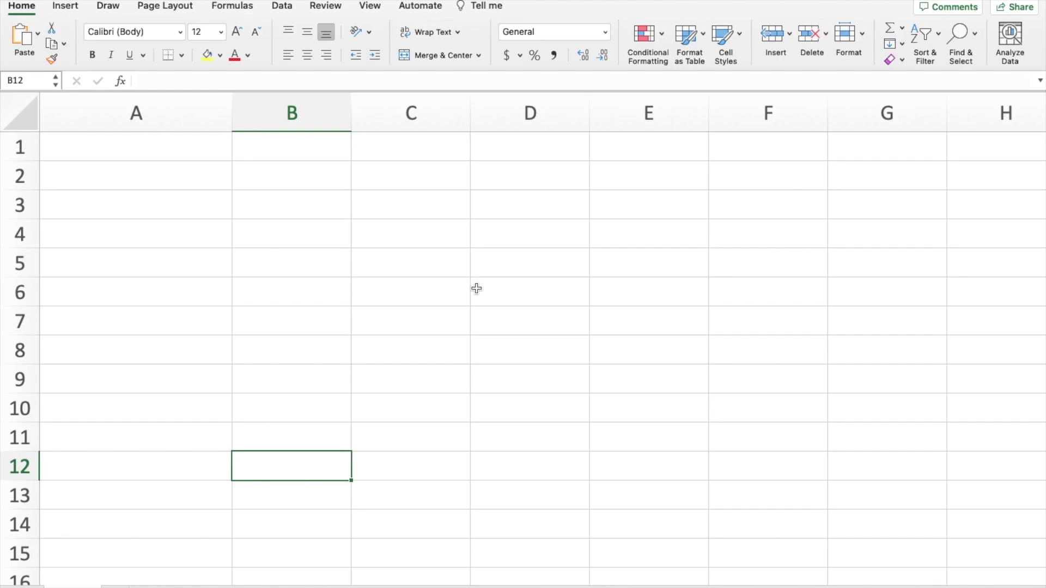
click(149, 147)
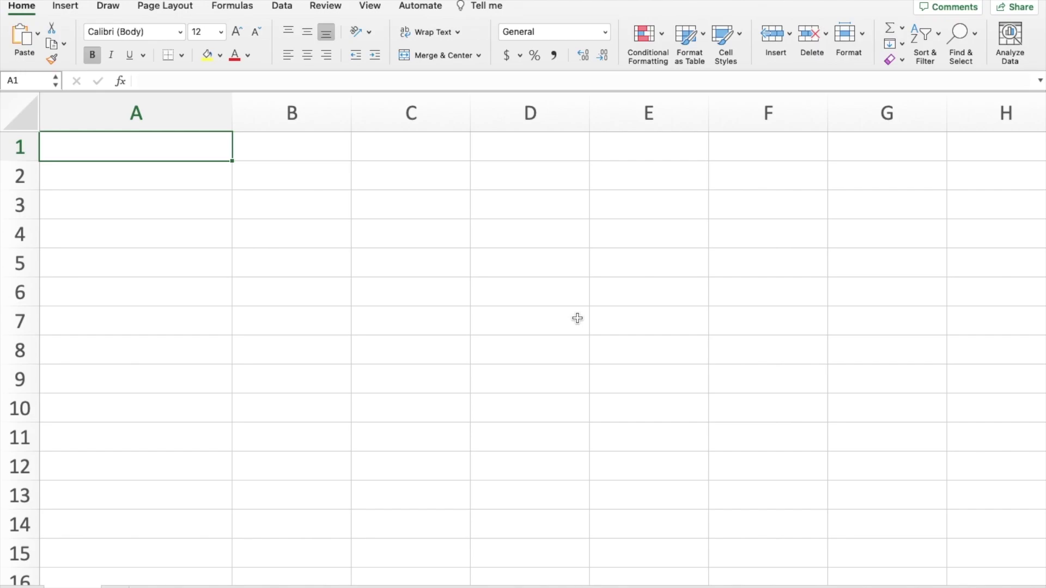
click(189, 127)
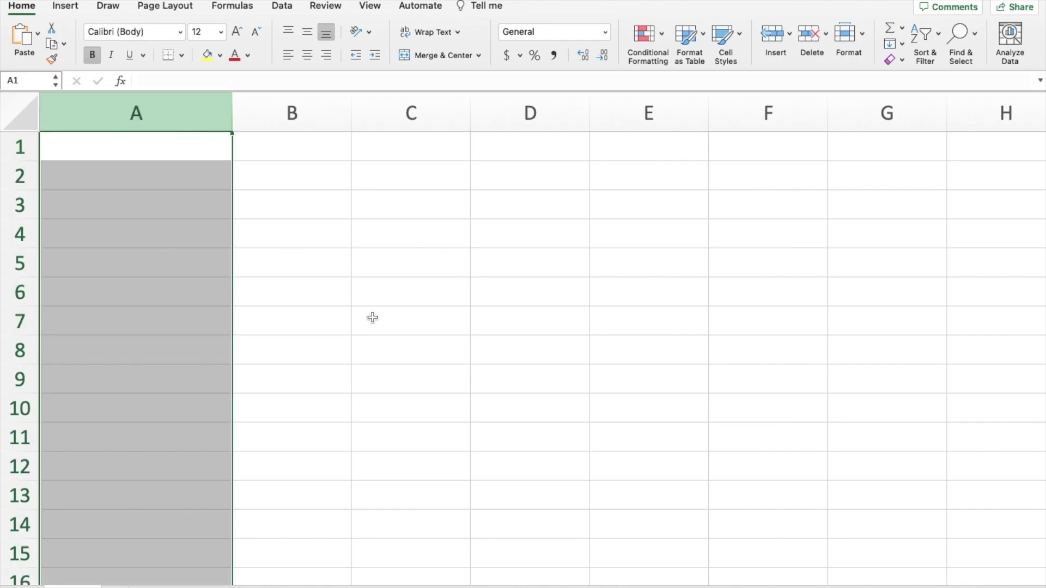
click(312, 198)
click(169, 144)
key(super+b)
text(In)
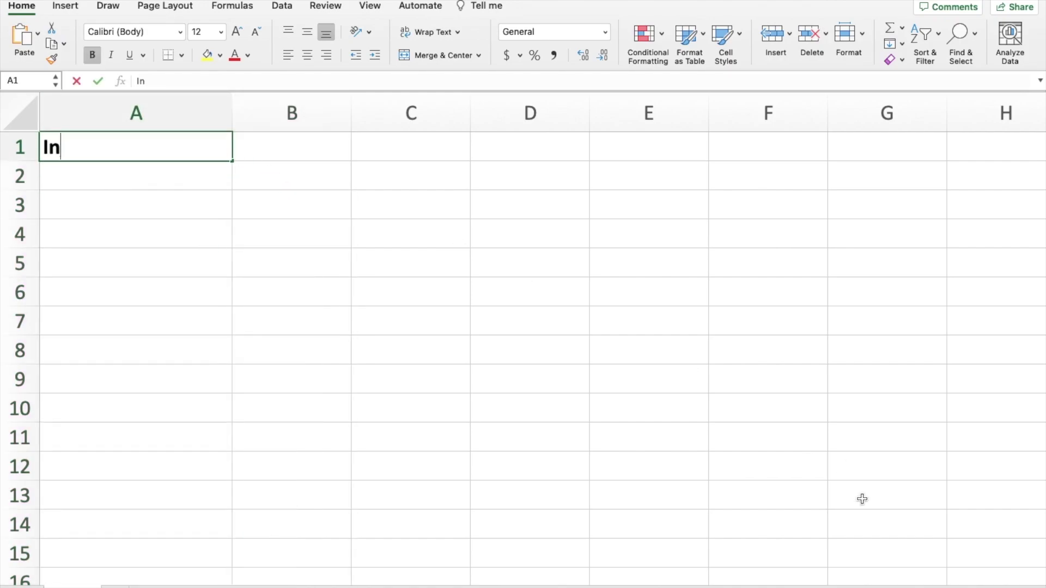
text(terest Rate (P)
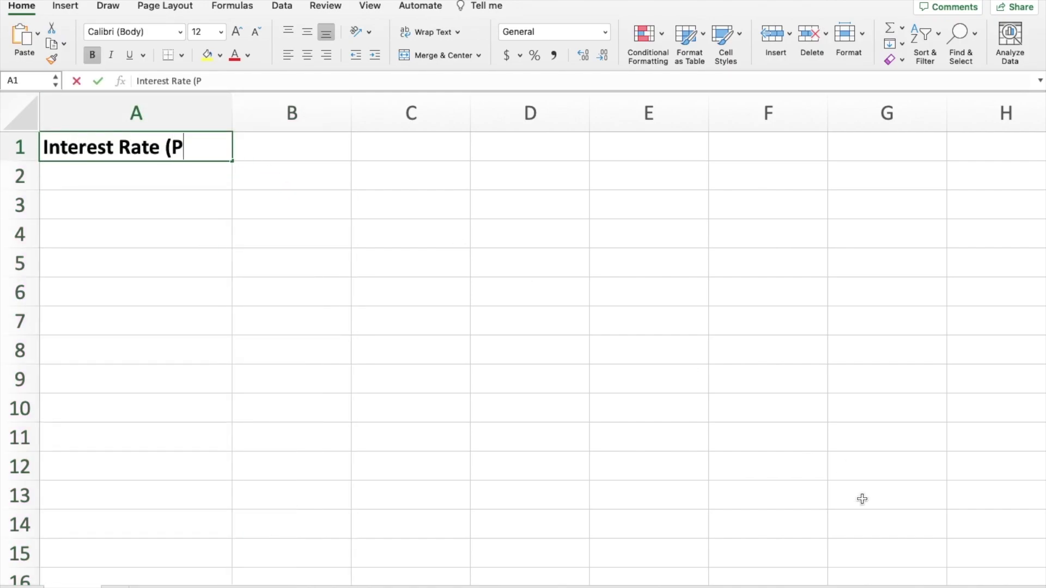
text(.)
key(BackSpace)
key(BackSpace)
text(p.a))
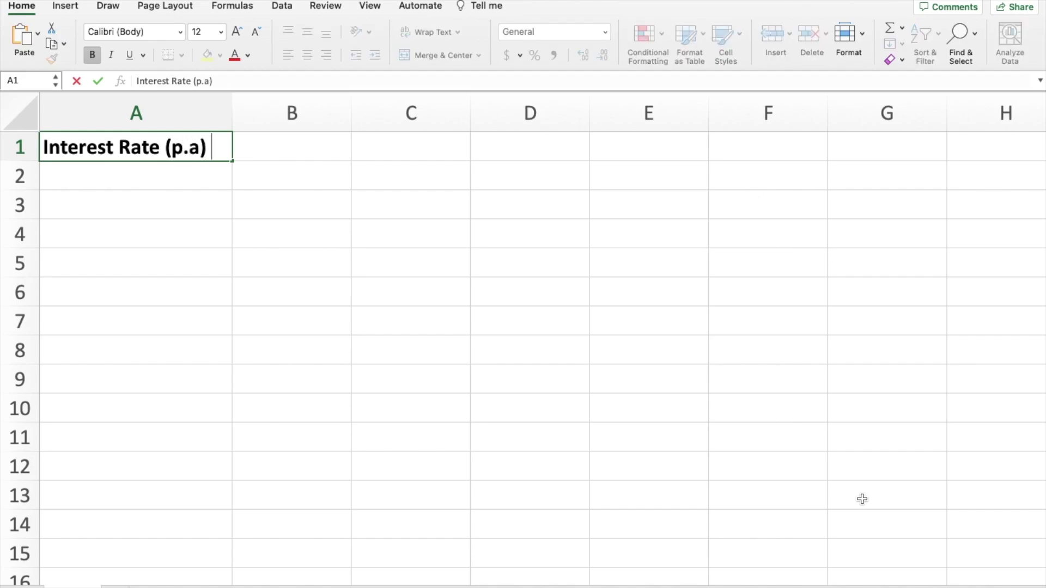
key(BackSpace)
text(.))
key(Return)
Enter the labels No. Years, Compounding/Year, Interest Rate/Period, No. Periods, Payment, PV and Type in A2:A8
text(No. Years)
key(Return)
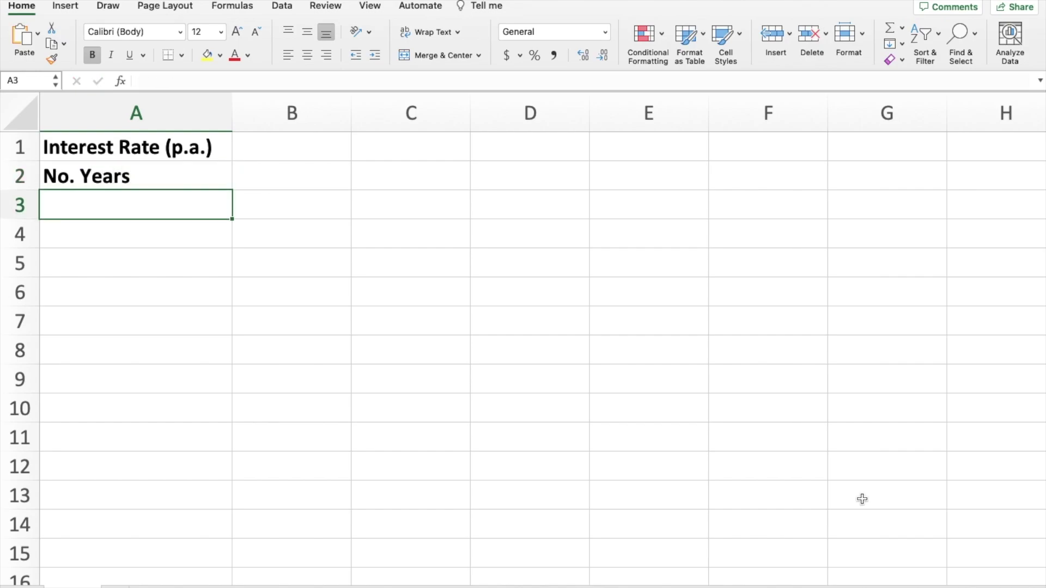
text(Compounding/Year)
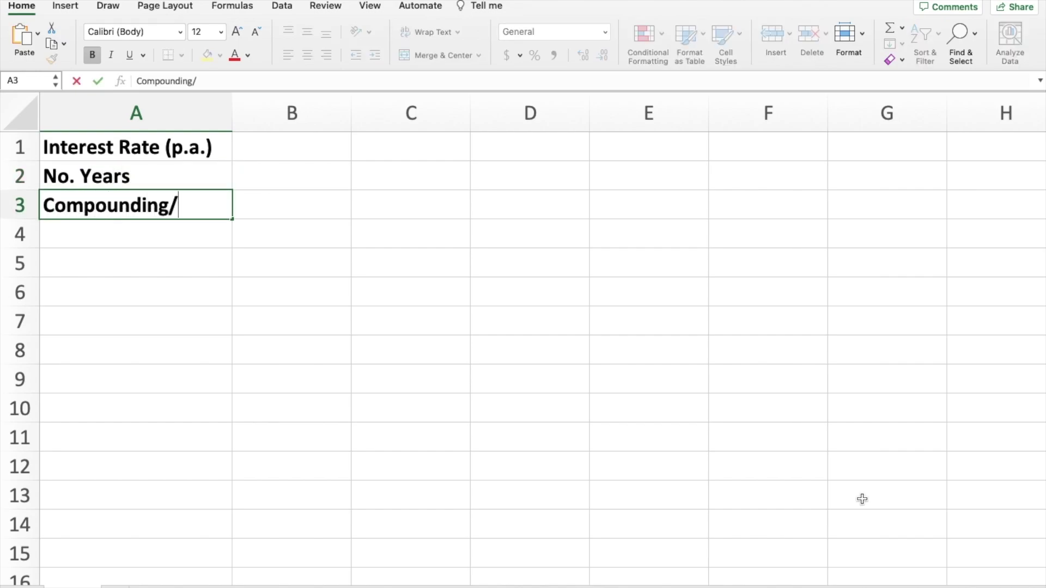
key(Return)
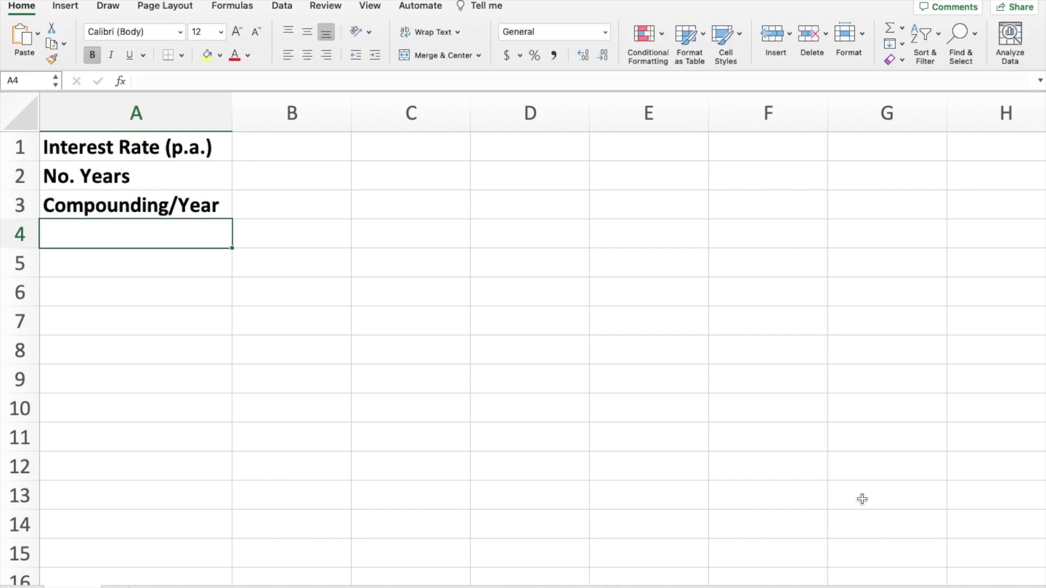
text(Interest Rate/Peri)
key(Return)
text(No. Periods)
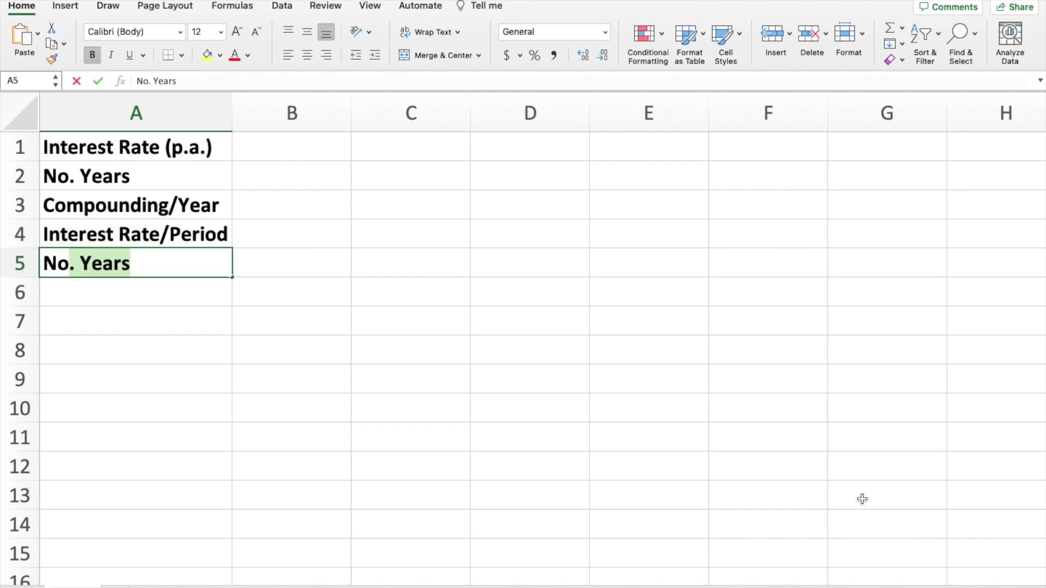
key(Return)
text(Payment)
key(Return)
text(PV)
key(Return)
text(Type)
key(Return)
key(Return)
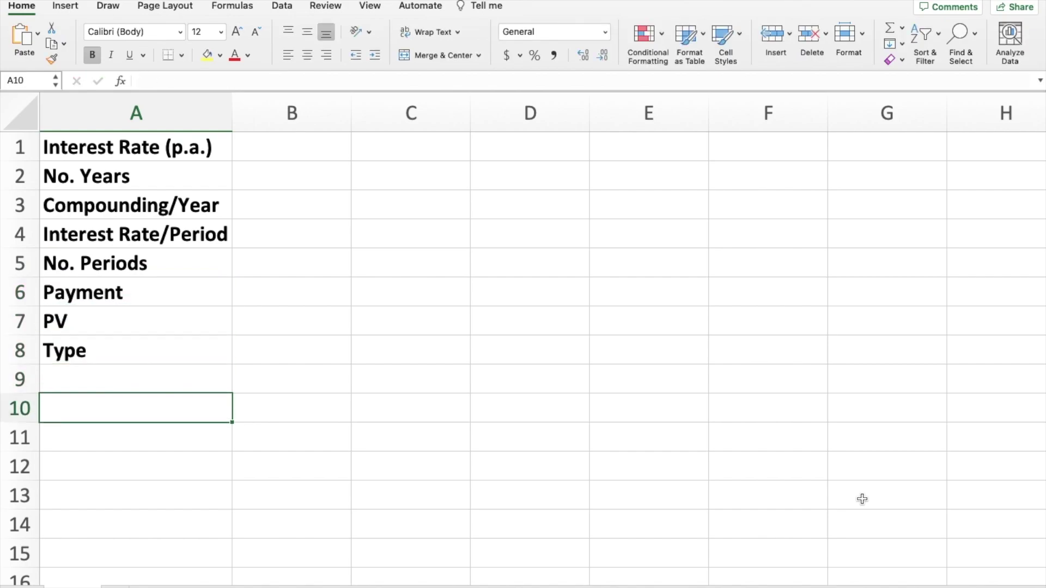
Add the FV label in A10 and move to cell B10
text(FV)
key(Tab)
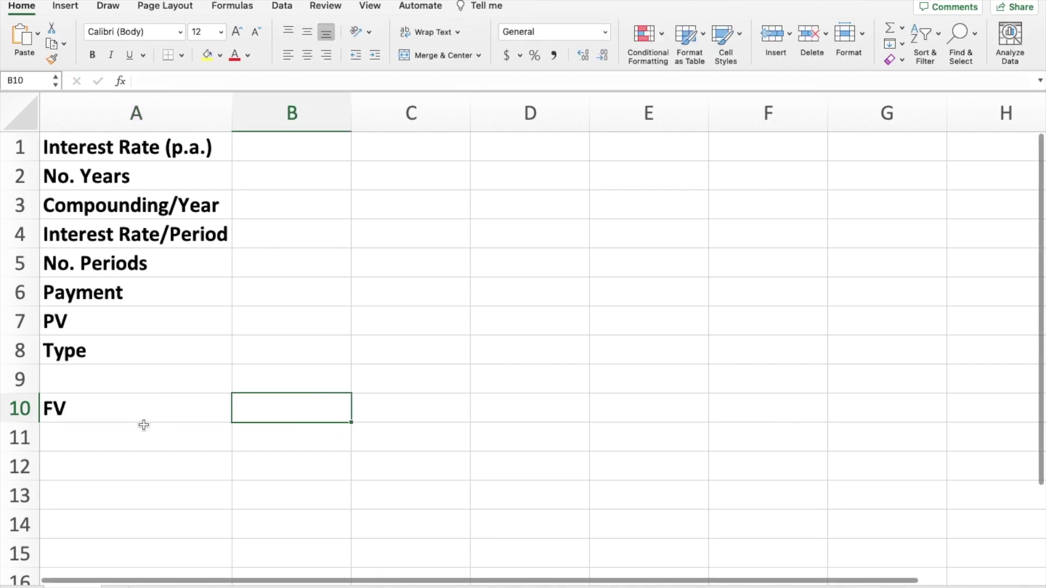
drag(275, 158, 303, 316)
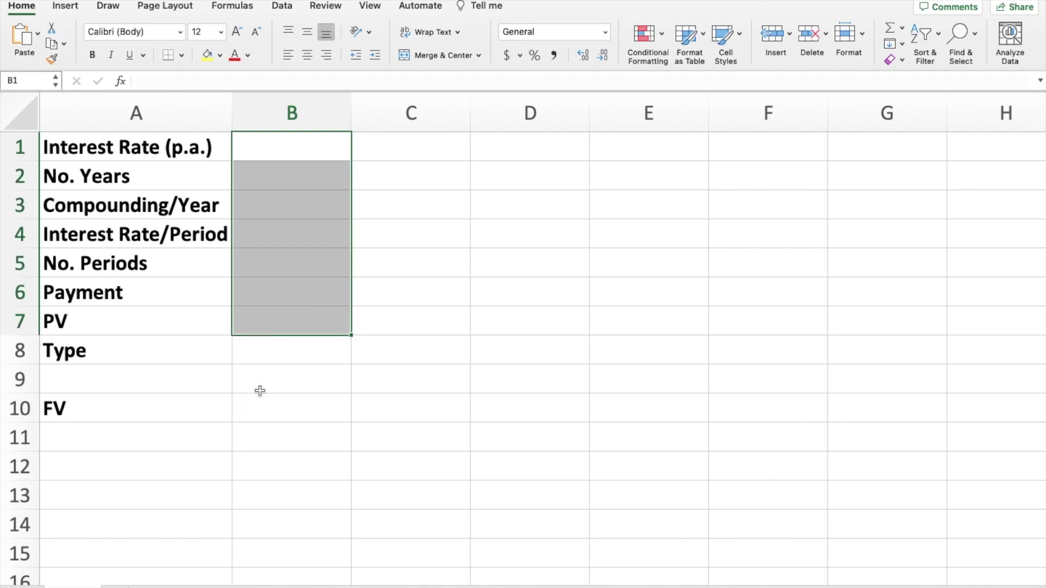
click(289, 410)
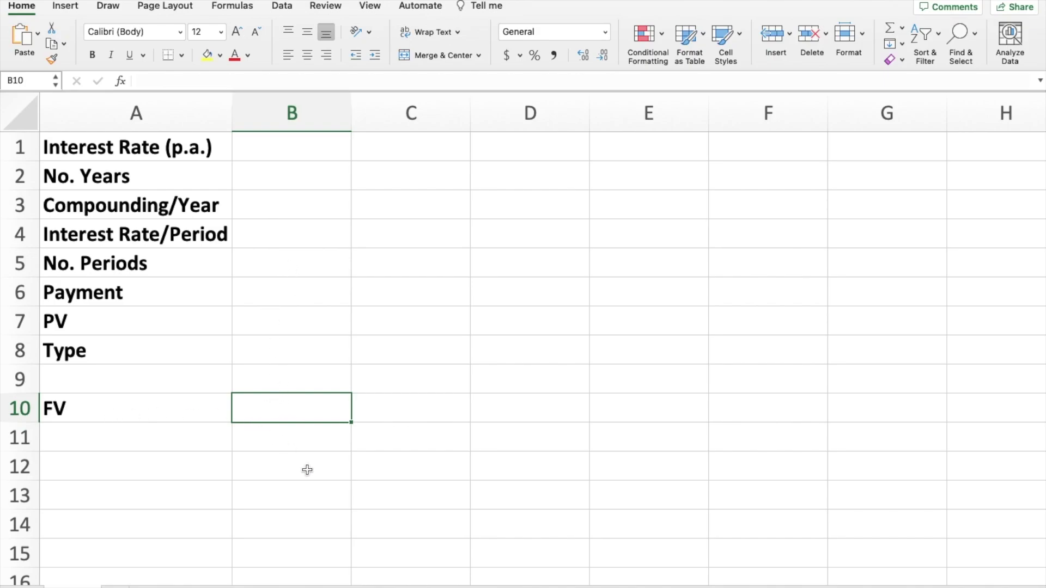
Enter =FV(B4,B5,B6,B7,B8) in B10, which displays $0.00
text(=)
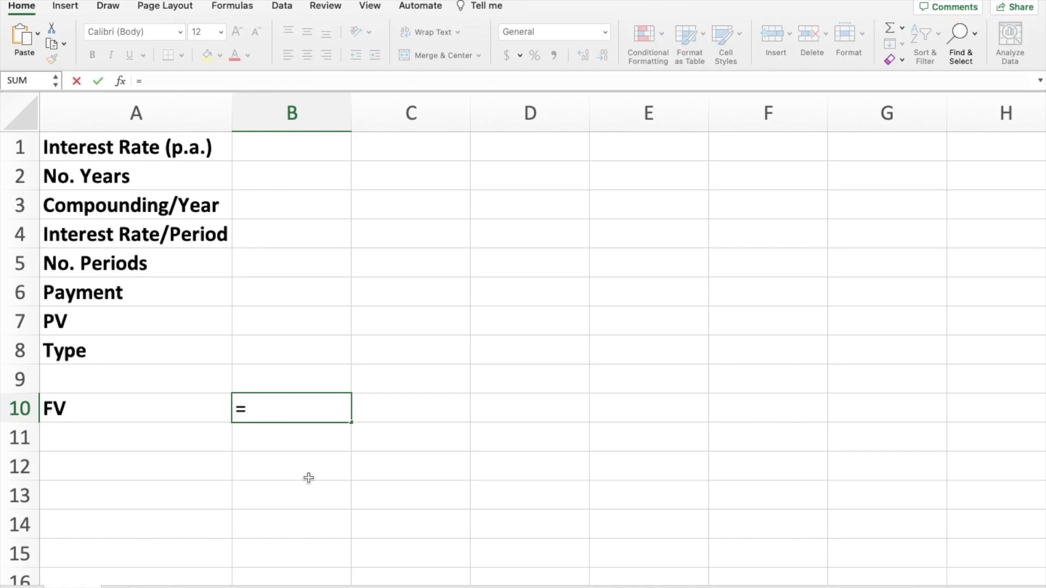
text(fv()
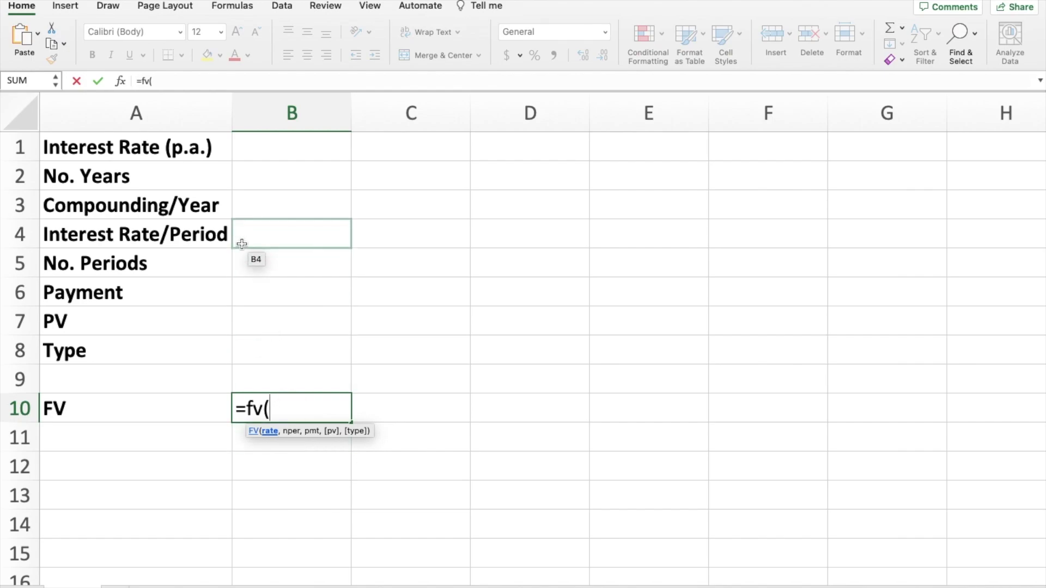
click(269, 235)
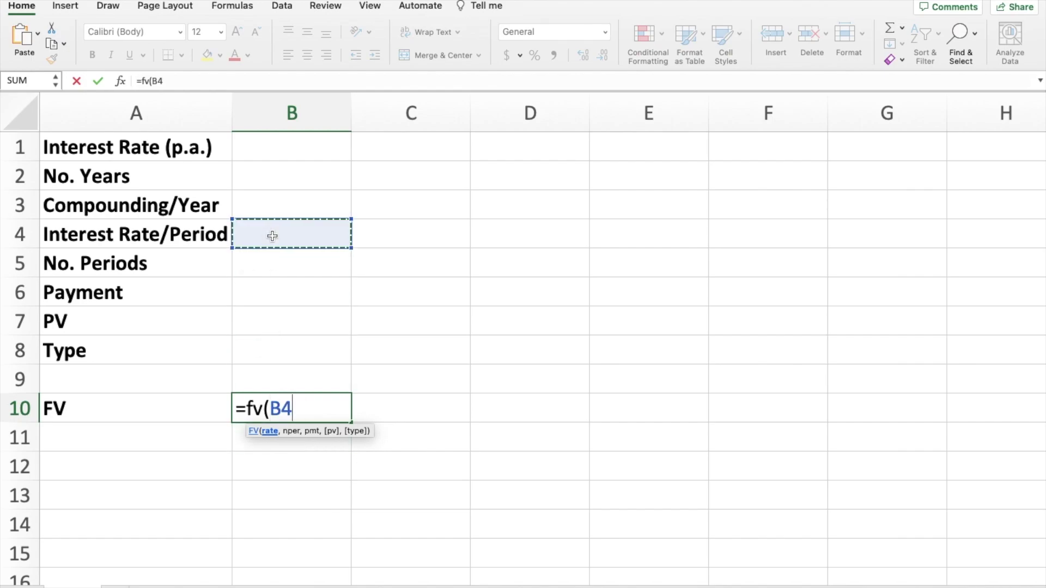
text(,)
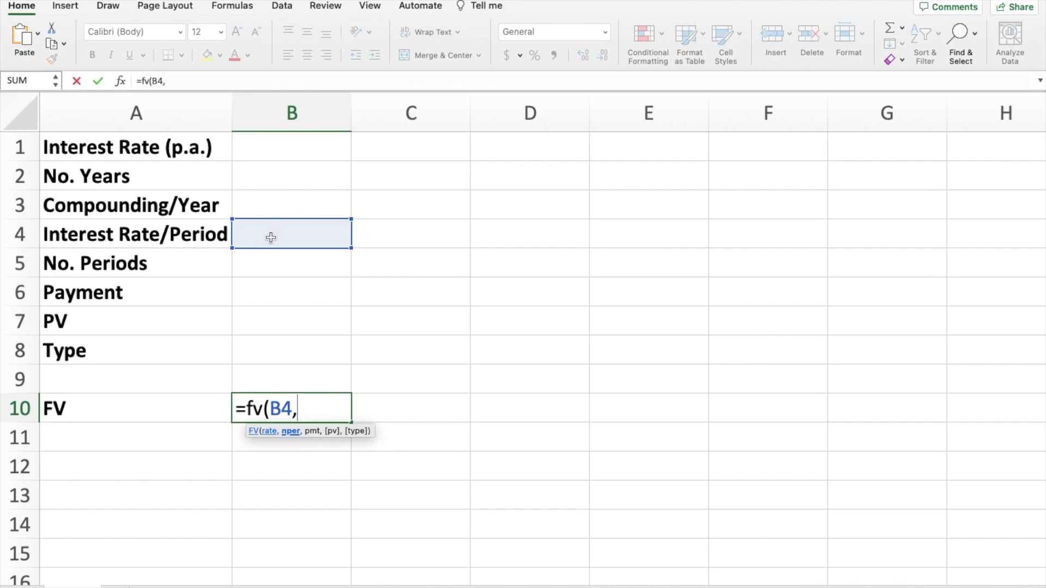
click(288, 268)
text(,)
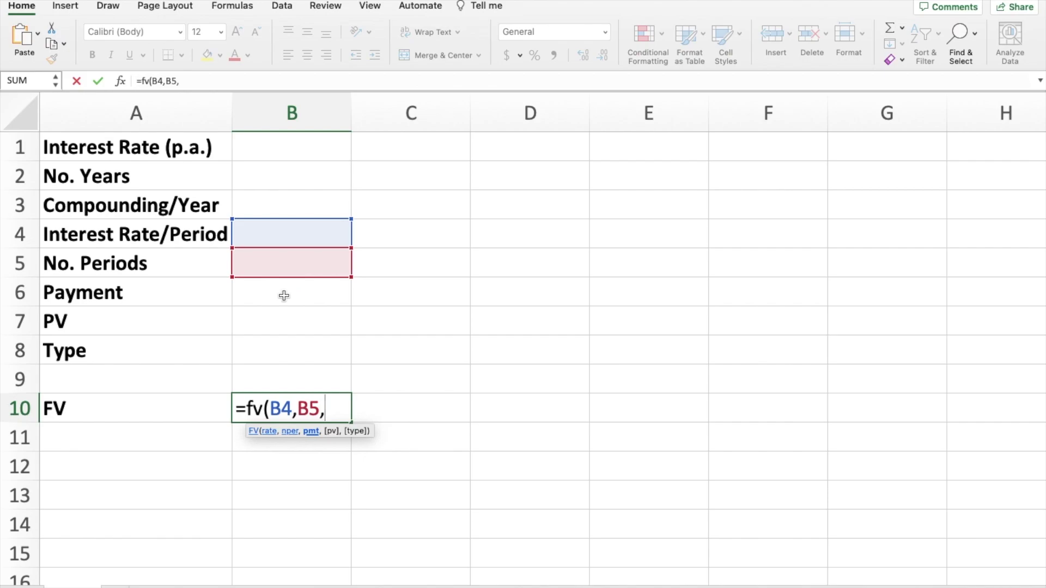
click(285, 293)
text(,)
click(285, 321)
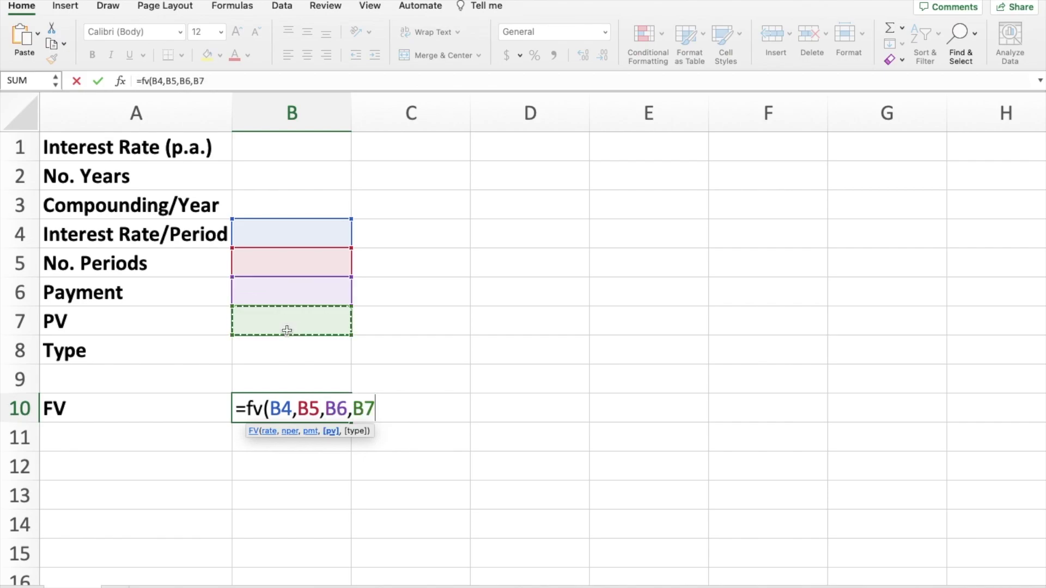
text(,)
click(289, 346)
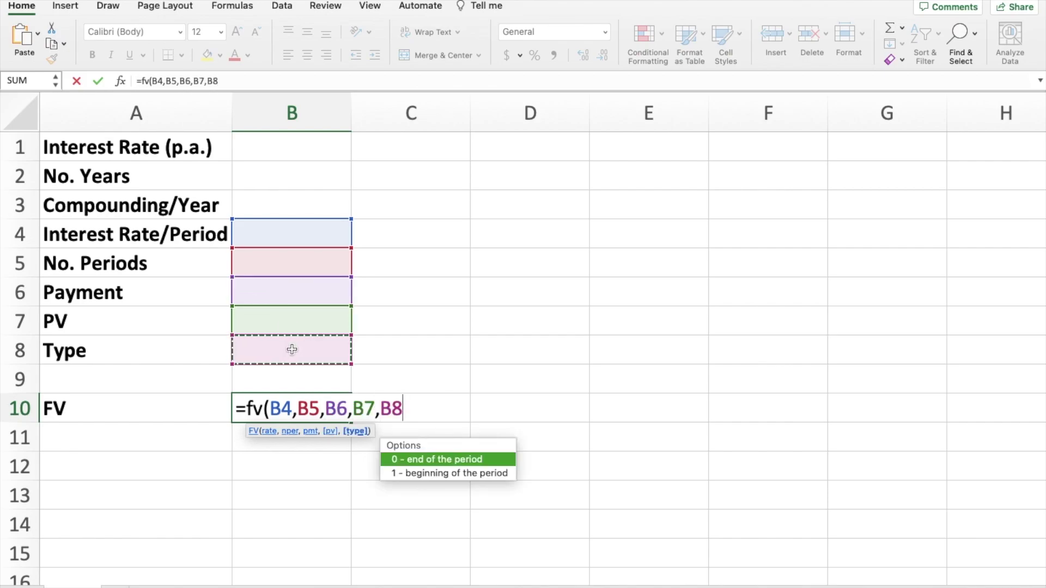
text())
key(Return)
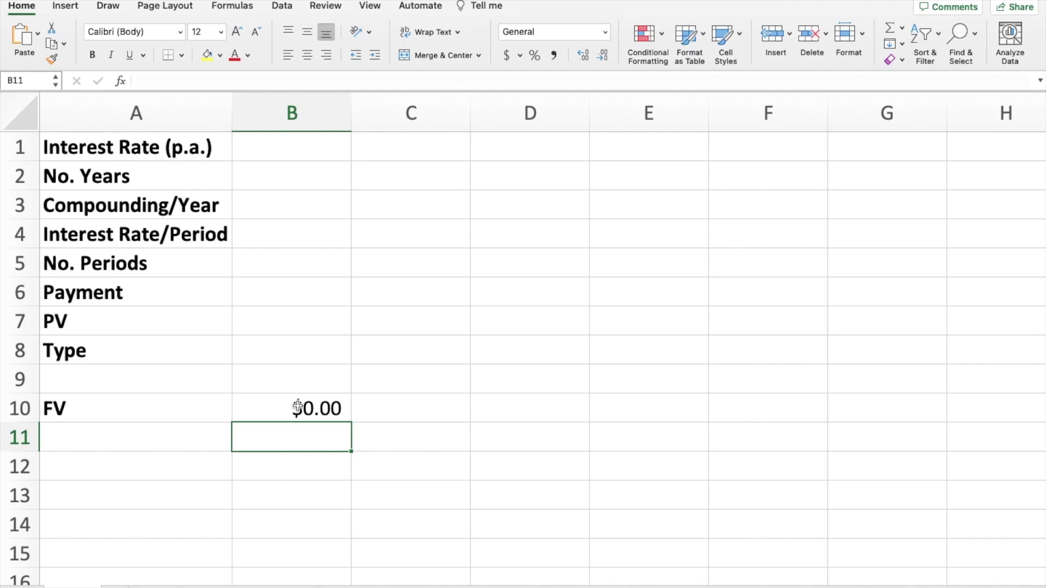
drag(289, 151, 289, 352)
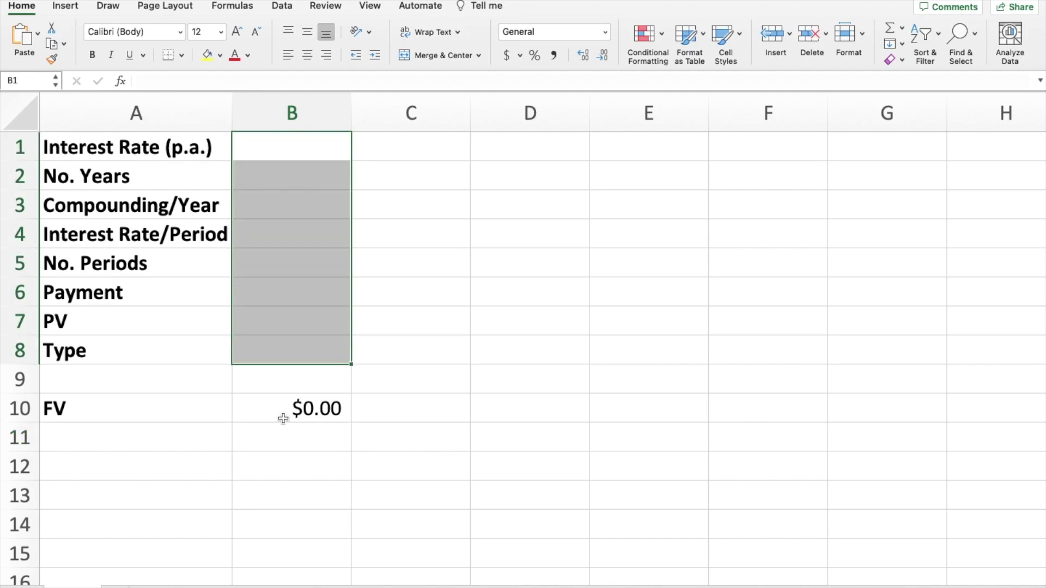
Enter =FORMULATEXT(B10) in C10 and autofit column C to show =FV(B4,B5,B6,B7,B8)
click(413, 423)
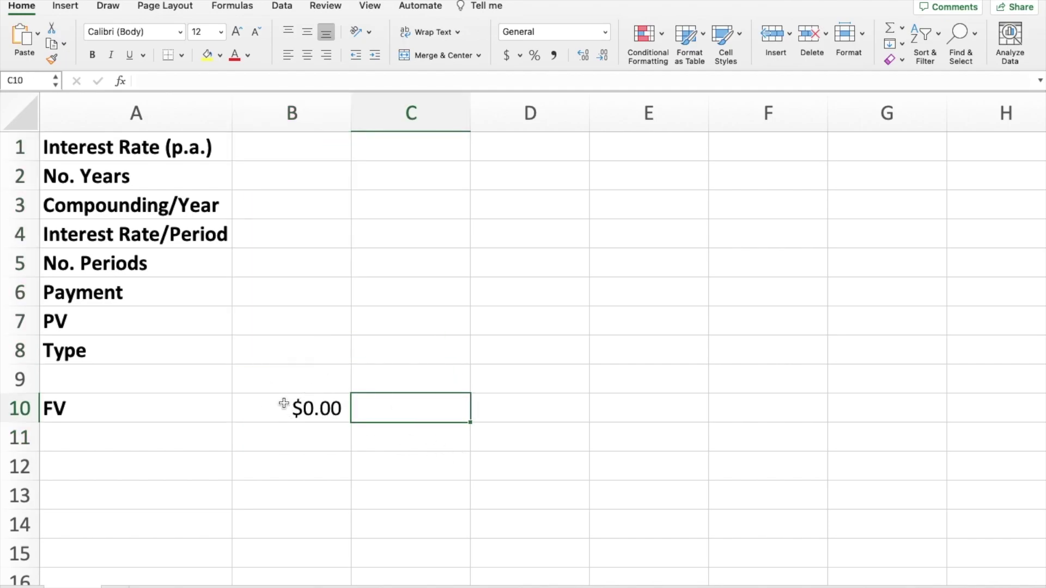
text(=)
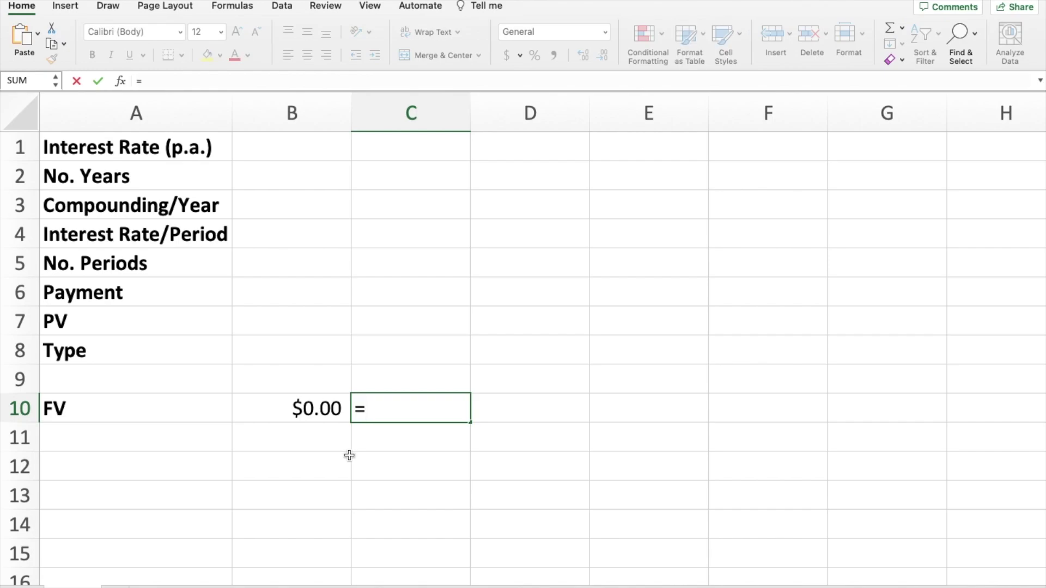
text(formulatex)
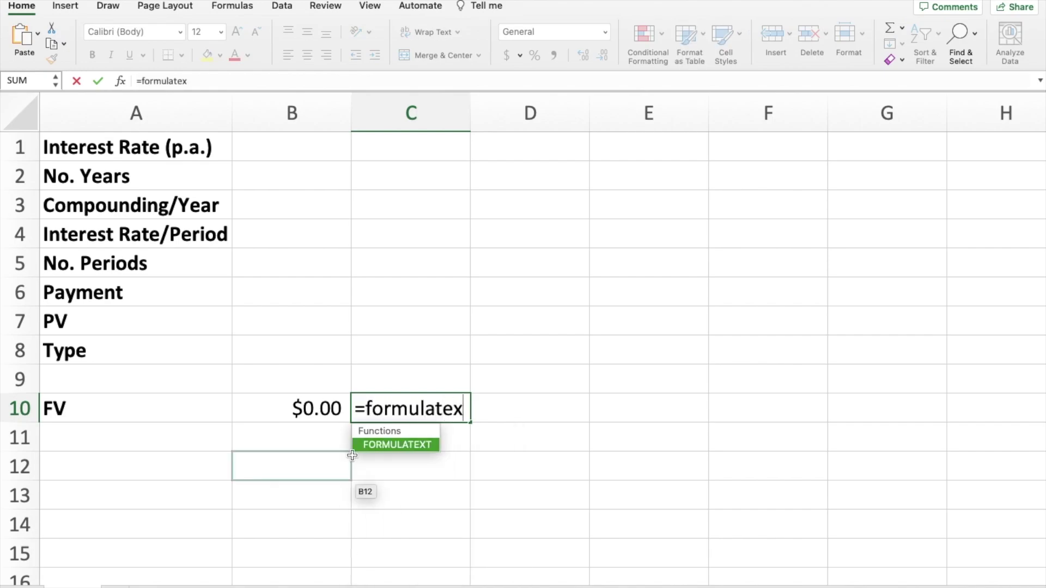
double_click(381, 444)
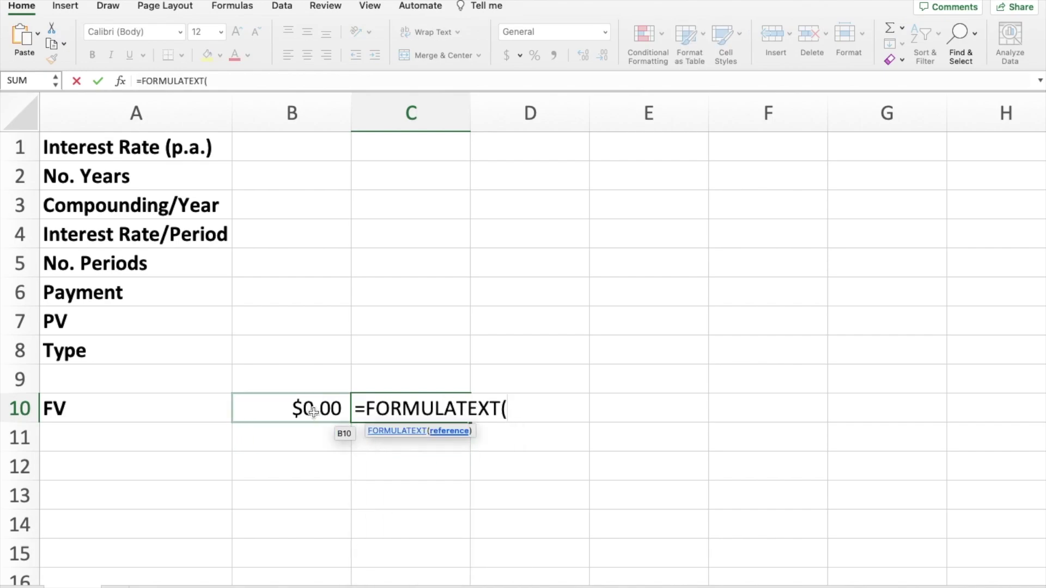
click(313, 412)
key(Return)
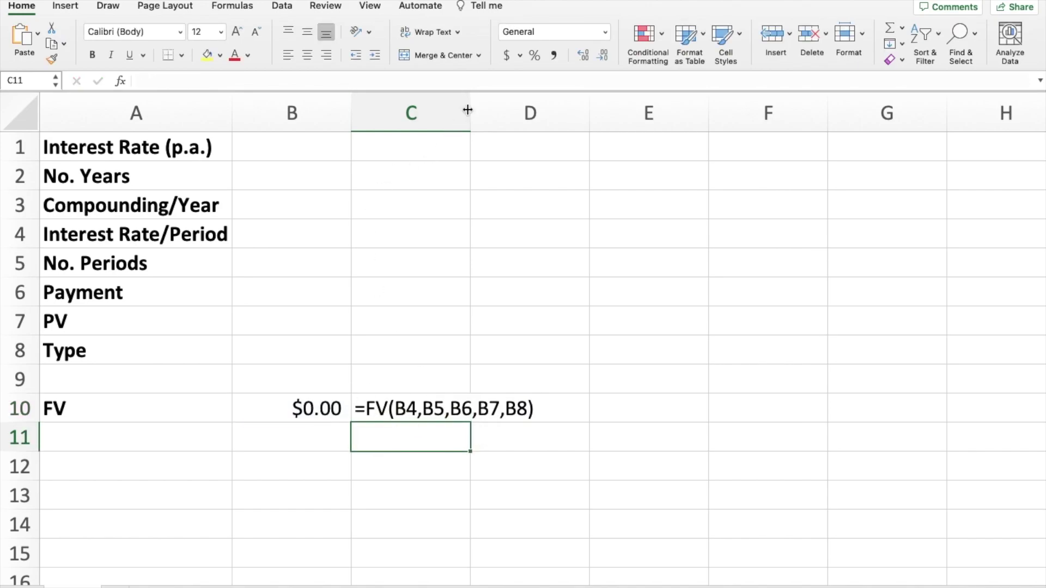
double_click(470, 112)
click(416, 397)
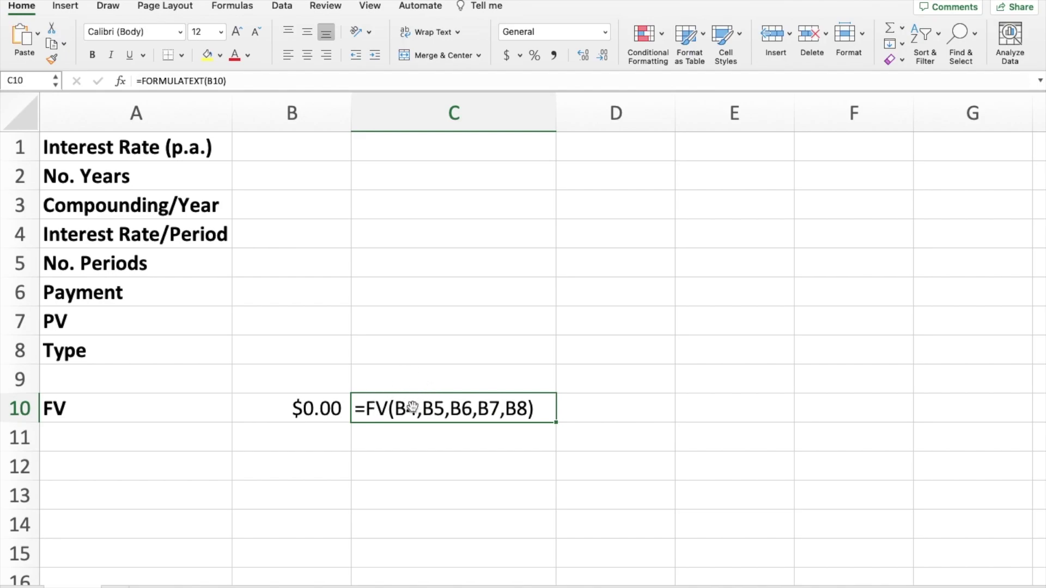
click(311, 410)
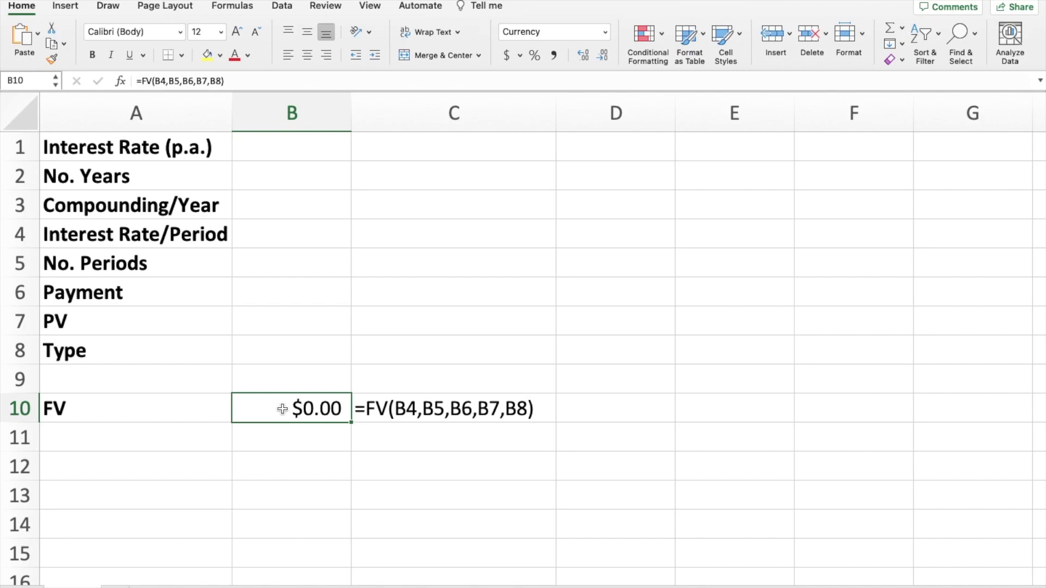
click(283, 235)
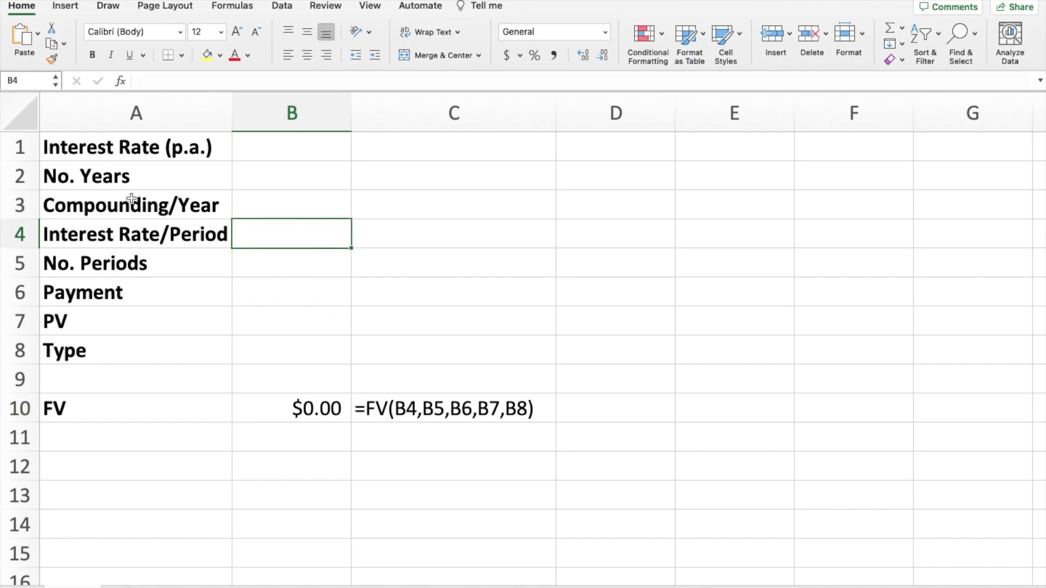
Enter =B1/B3 in B4 for the interest rate per period
text(=)
click(283, 158)
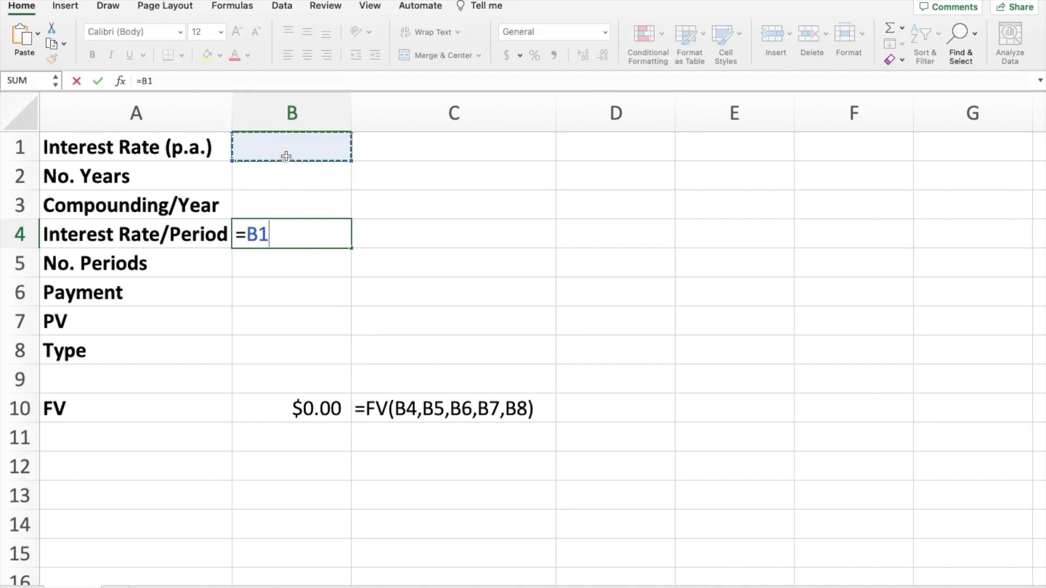
text(/)
click(285, 206)
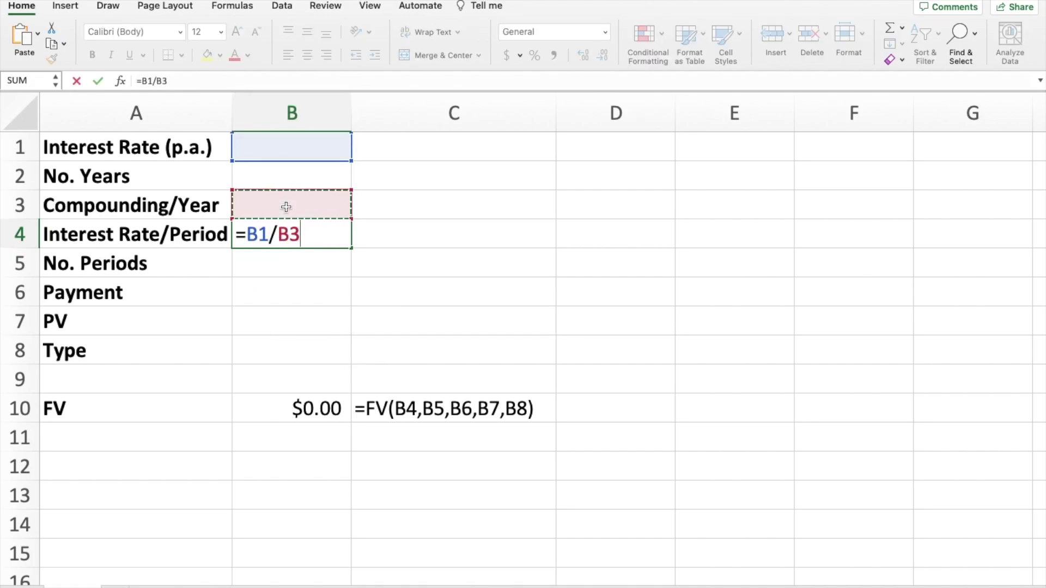
key(Return)
Show B4's formula text in C4 with =FORMULATEXT(B4)
click(397, 244)
text(=formula)
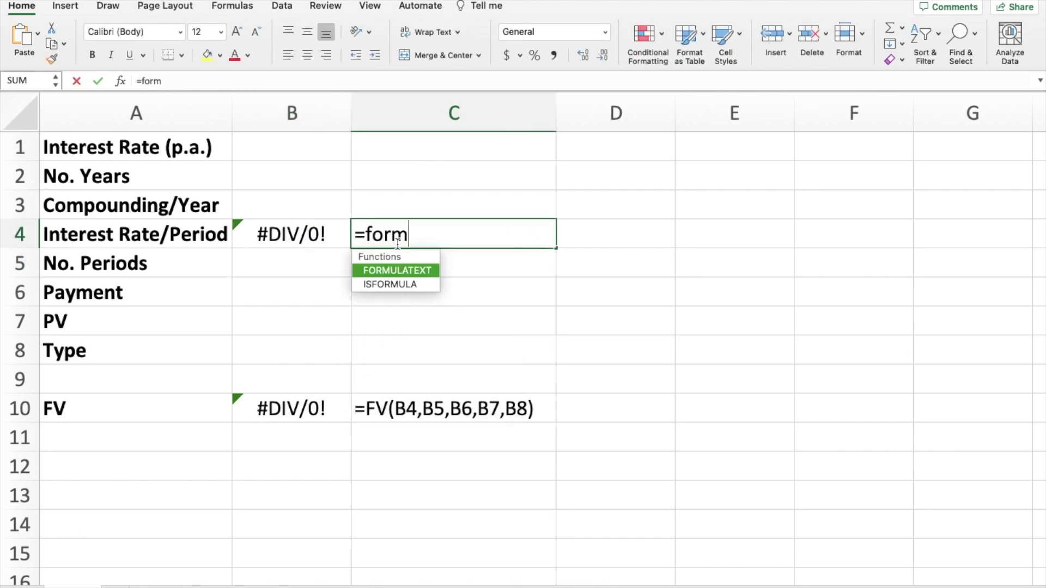
double_click(401, 270)
click(327, 239)
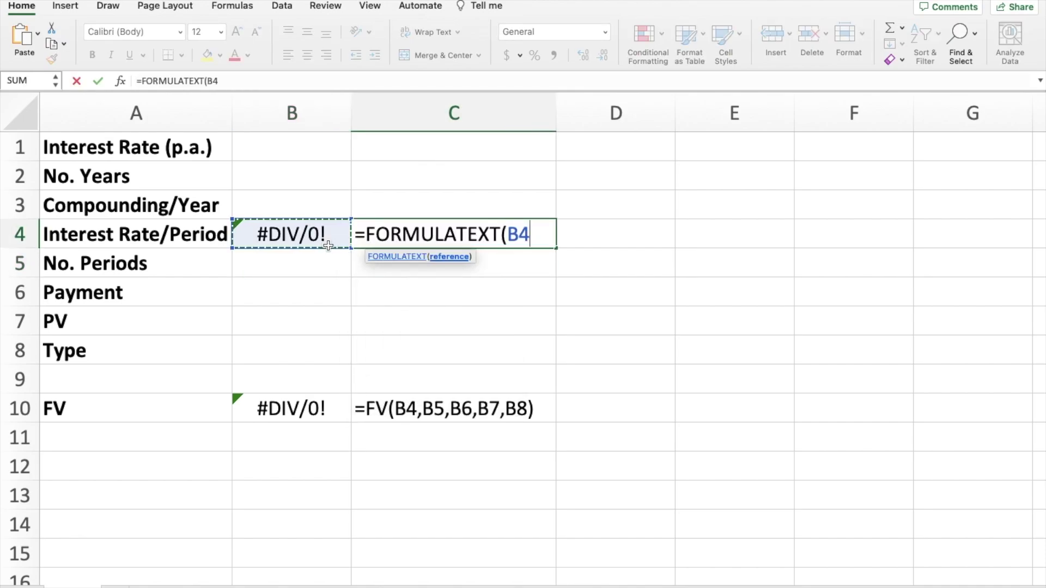
key(Return)
drag(293, 142, 301, 168)
click(306, 268)
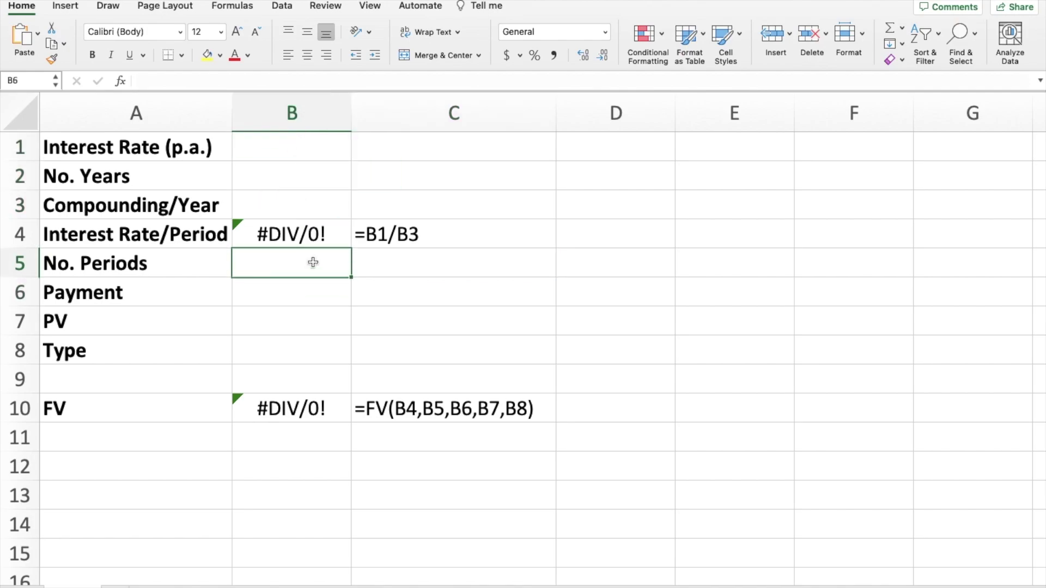
Enter =B2*B3 in B5 for the number of periods
text(=)
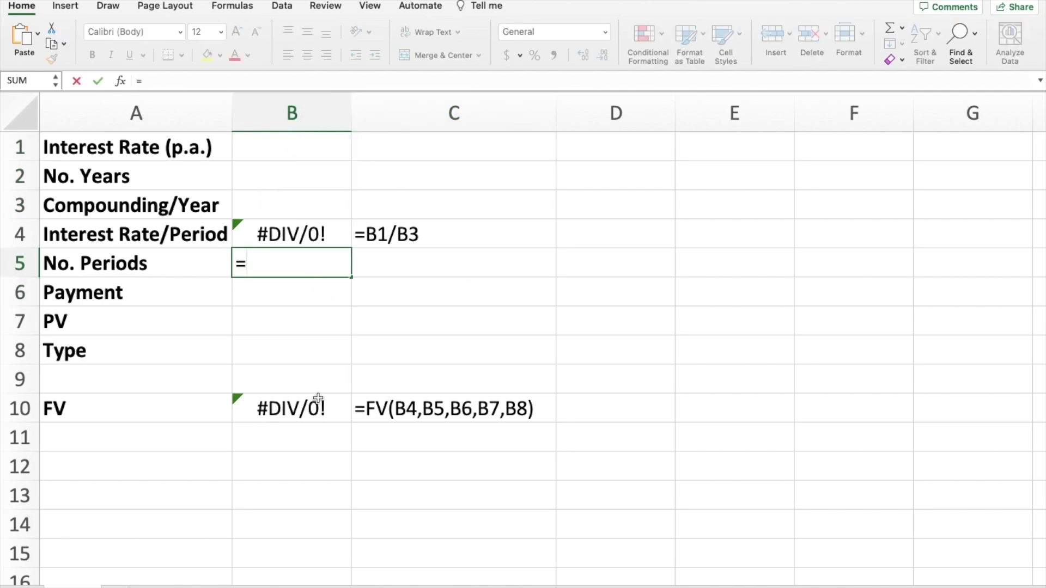
click(285, 182)
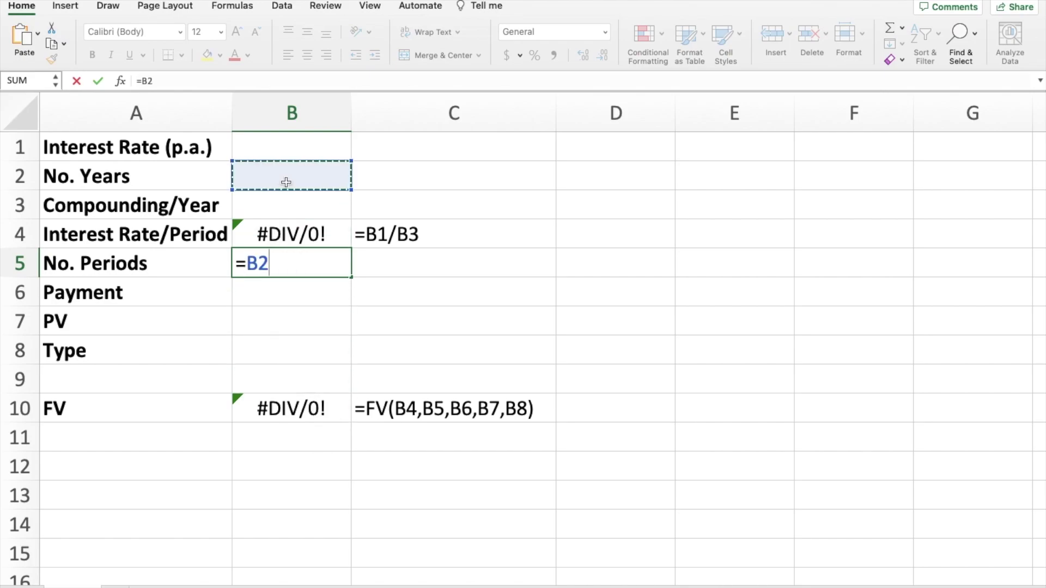
text(*)
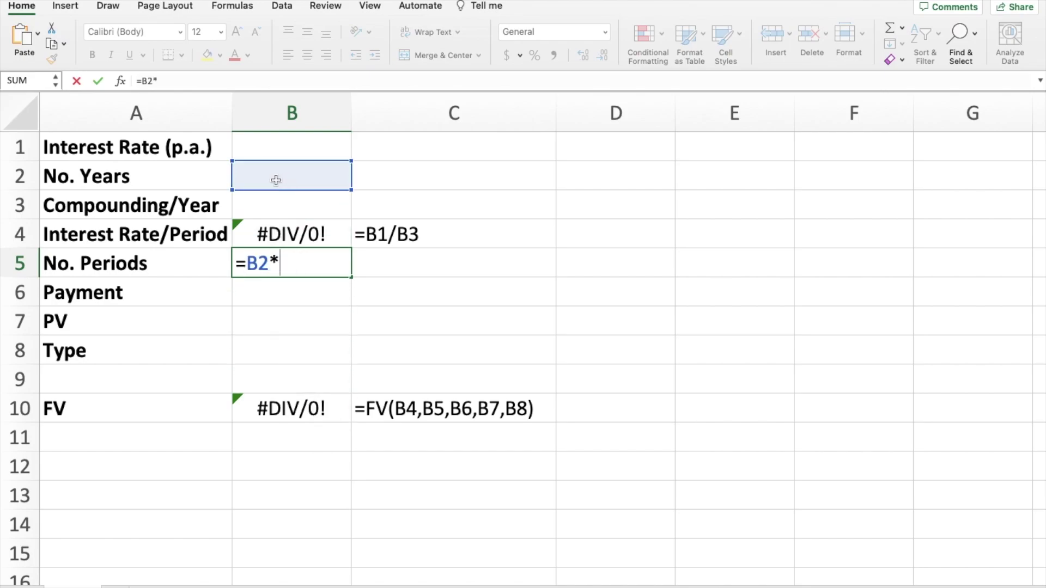
click(275, 204)
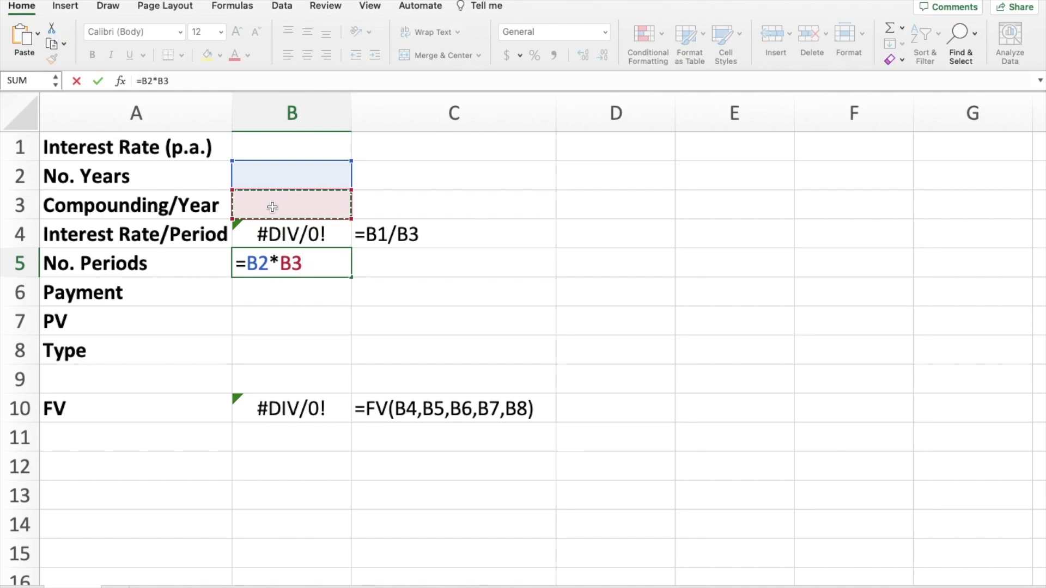
key(Return)
Show B5's formula text in C5 with =FORMULATEXT(B5)
click(374, 241)
click(385, 261)
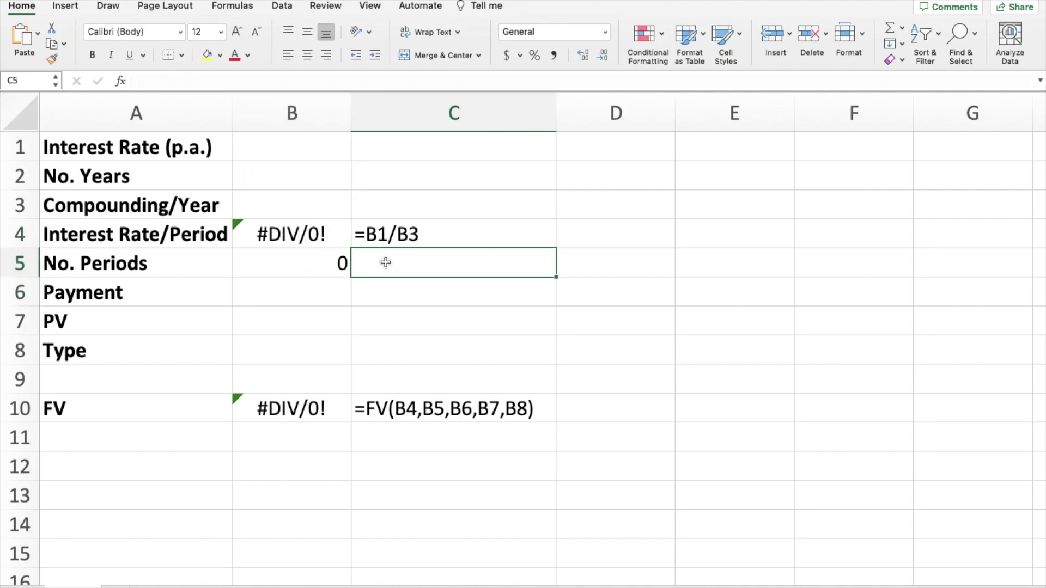
text(=formula)
double_click(391, 302)
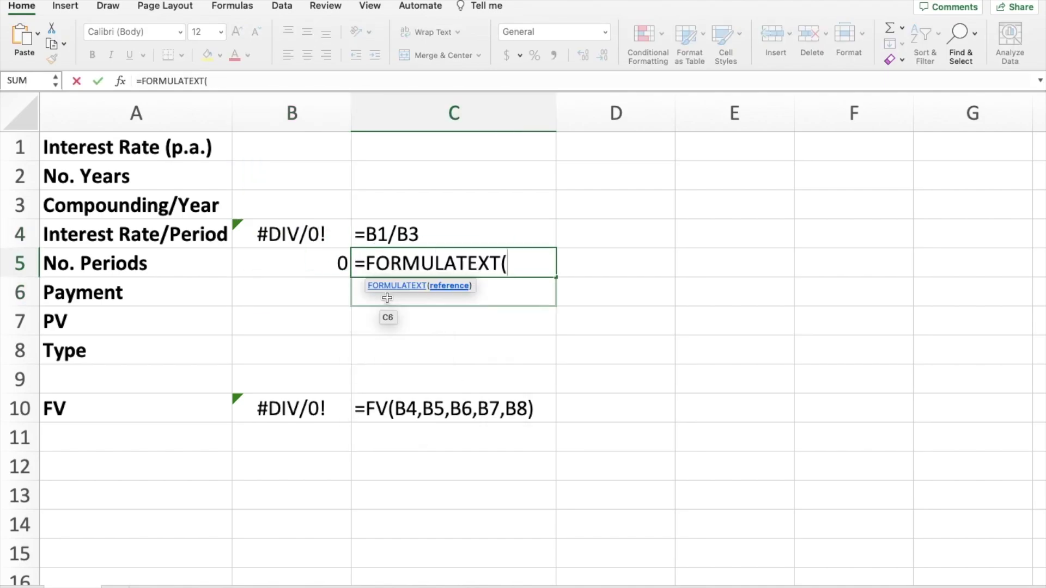
click(331, 266)
key(Return)
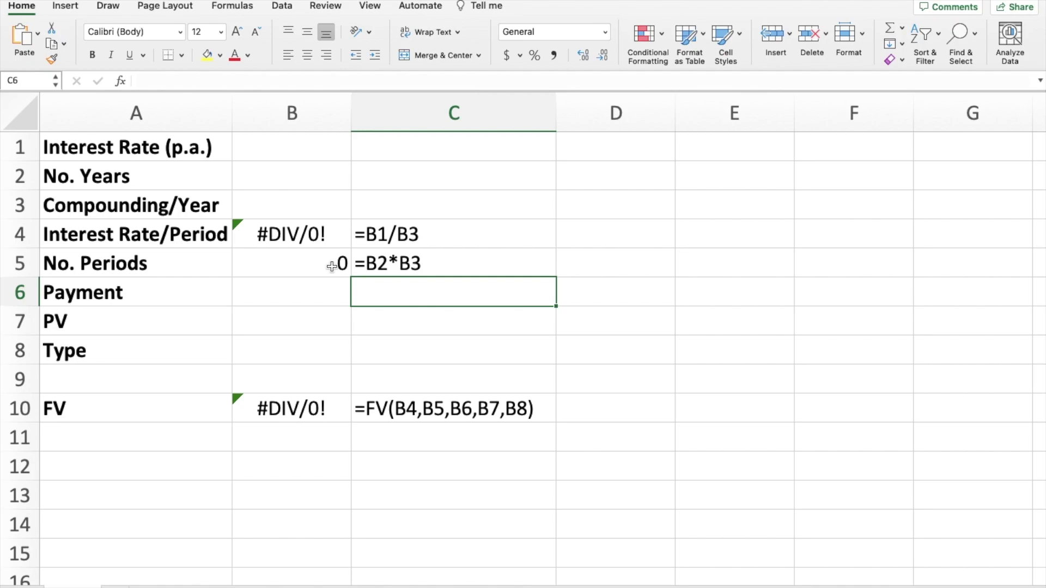
click(305, 140)
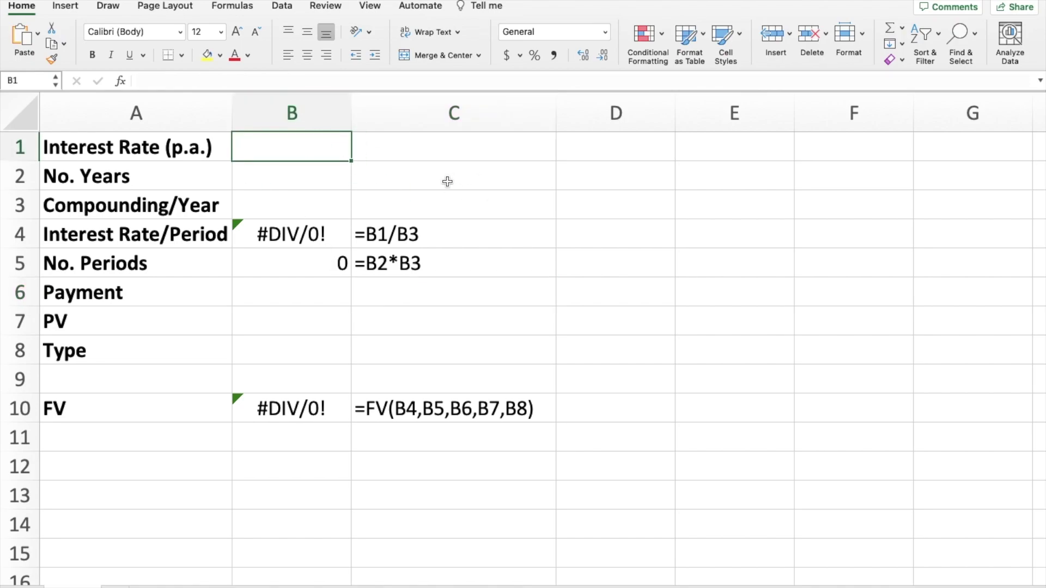
Enter a 7% interest rate in B1, formatted as a percentage with two decimals
text(7)
key(Return)
click(321, 145)
click(536, 57)
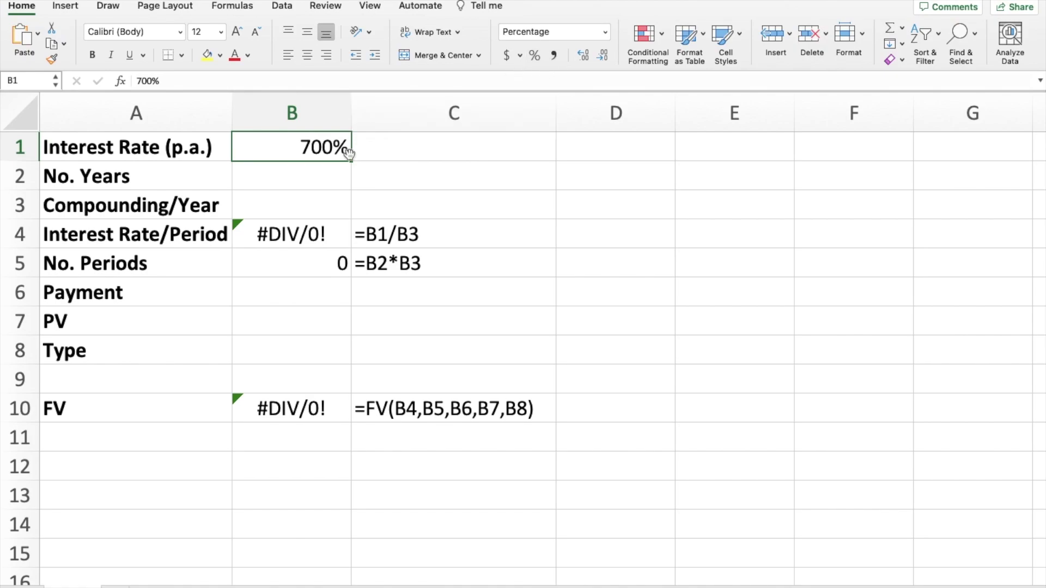
text(7)
key(Return)
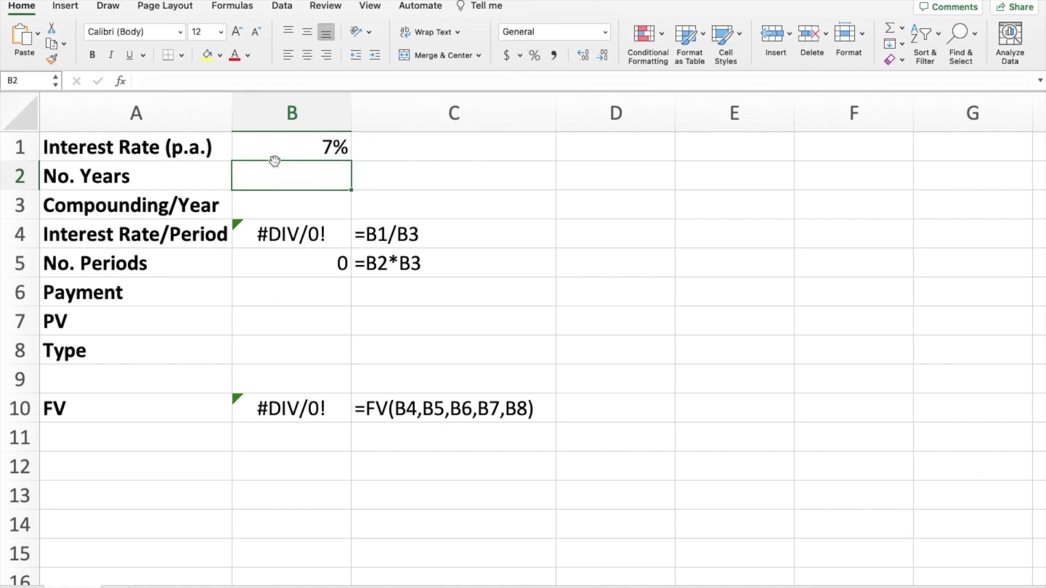
click(279, 145)
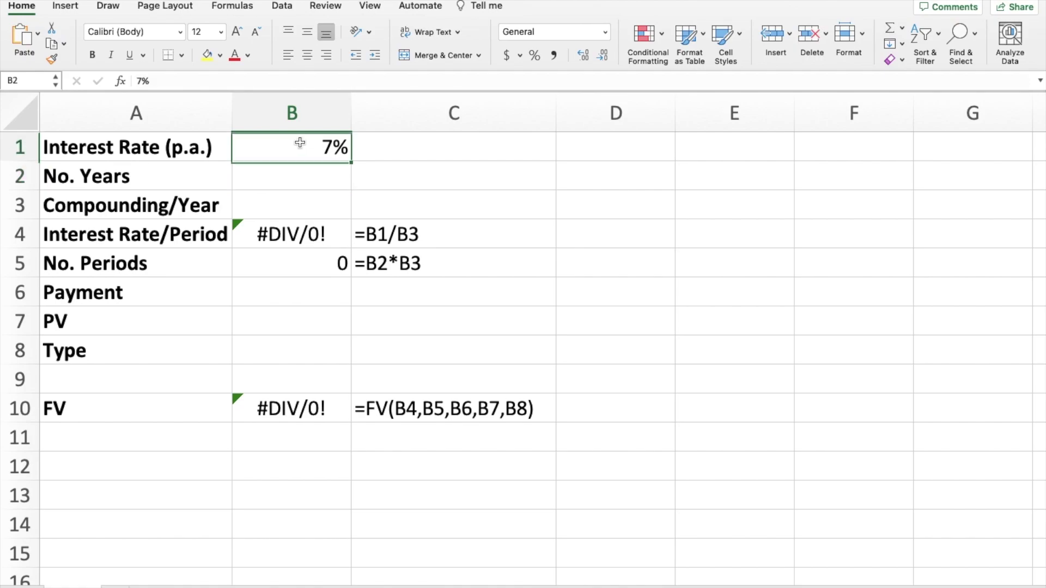
click(587, 56)
click(587, 56)
Enter 11 years in B2 and 1 compounding period per year in B3
click(316, 180)
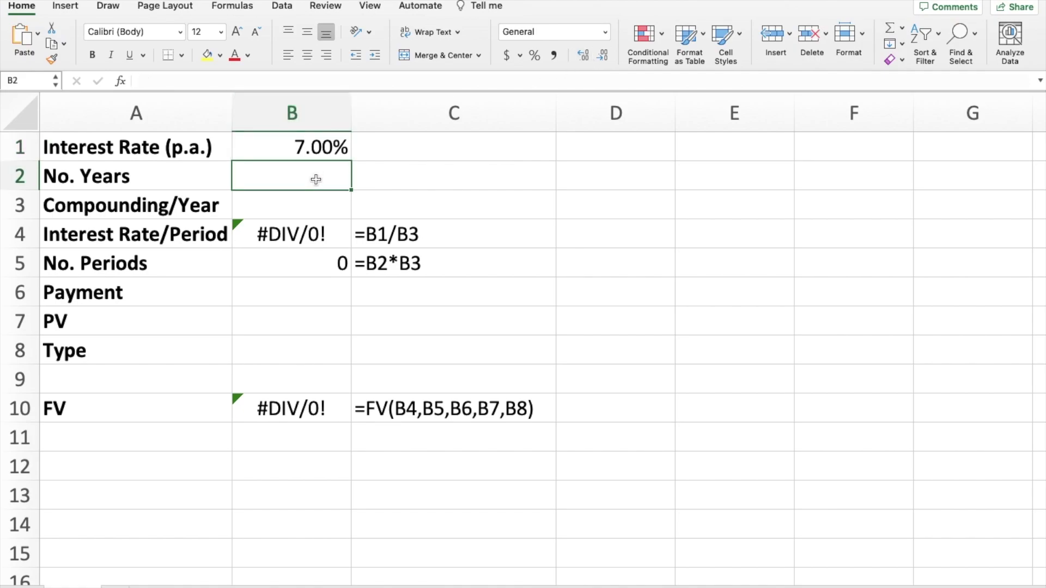
text(11)
key(Return)
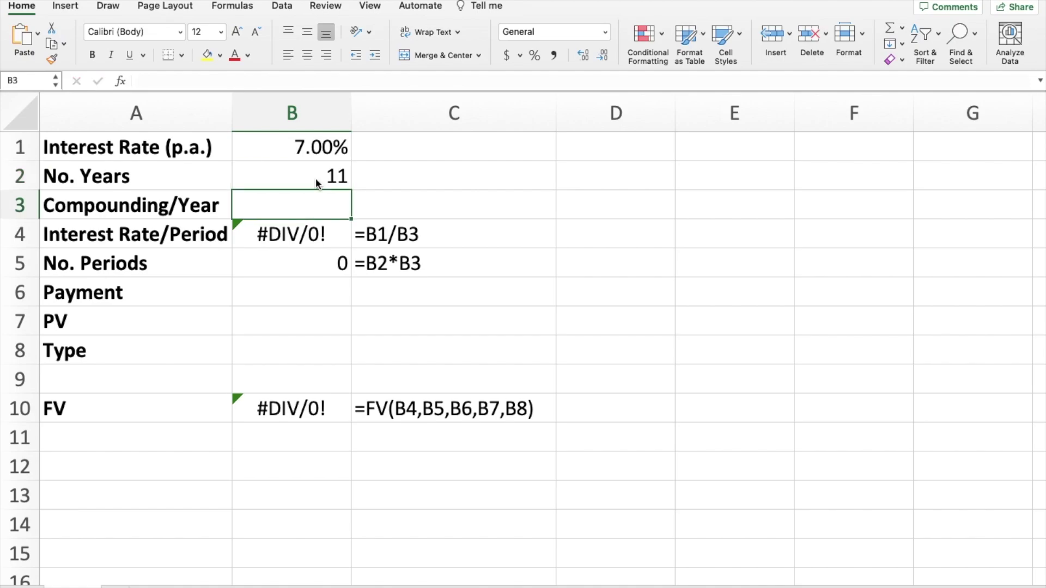
text(1)
key(Return)
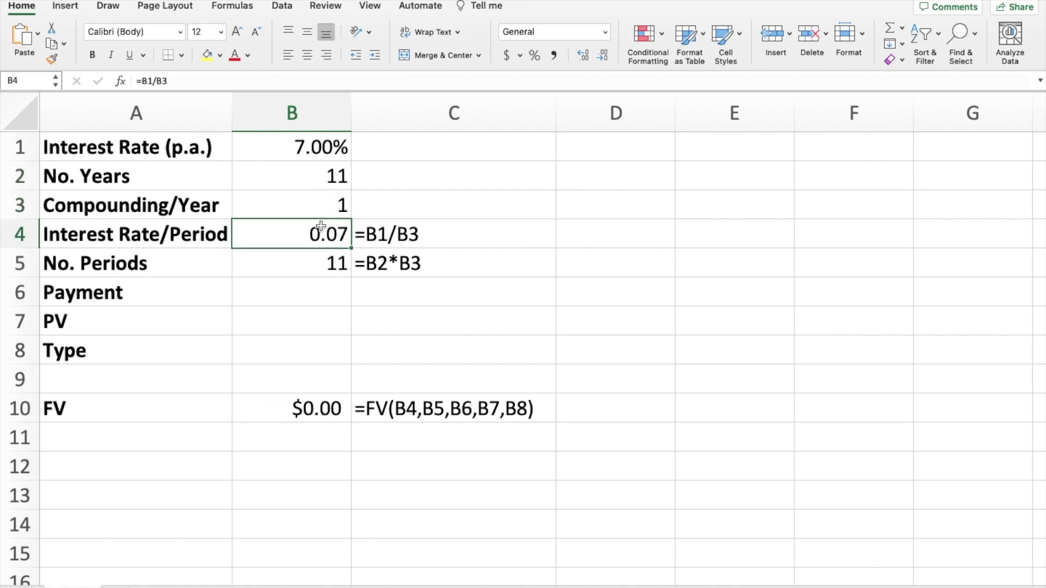
Give B4:B5 a light blue fill and All Borders
shift+click(313, 260)
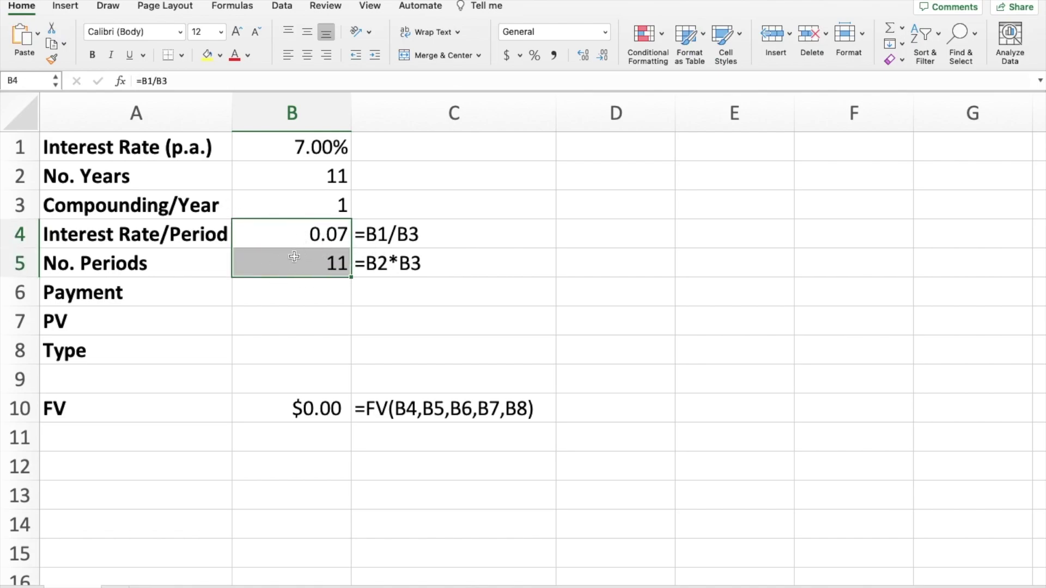
click(219, 56)
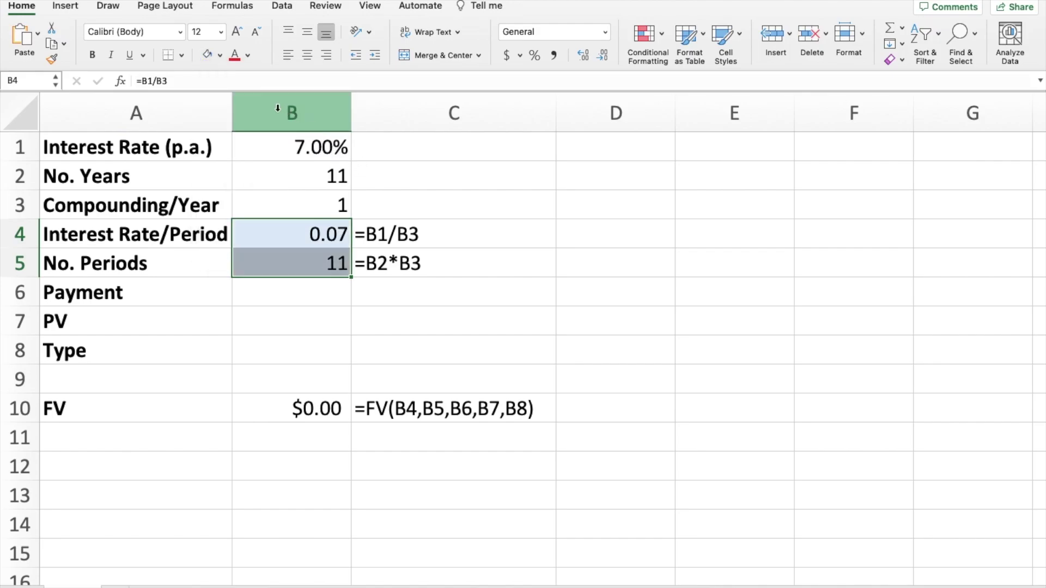
click(180, 55)
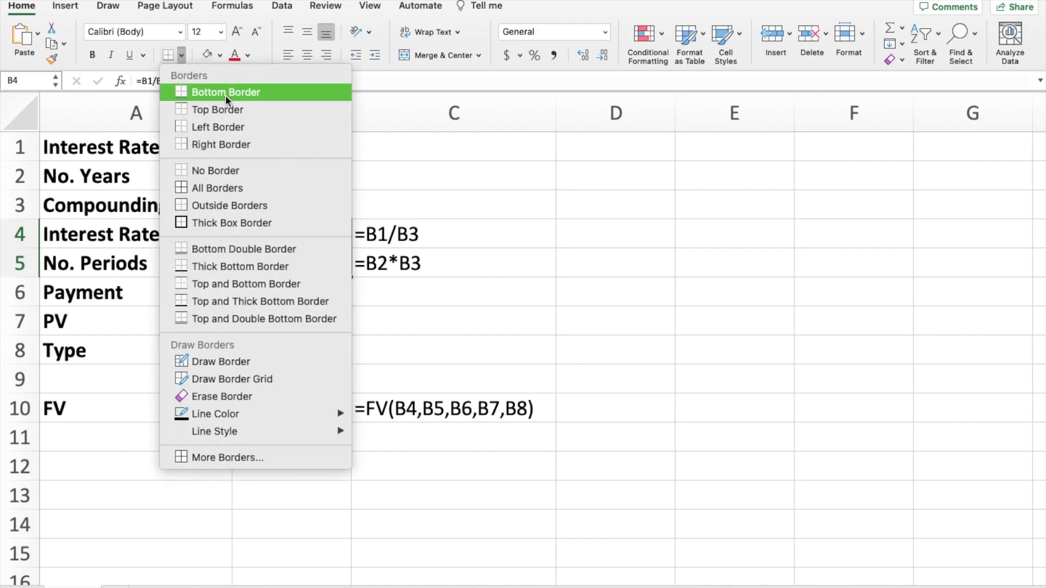
click(231, 191)
click(468, 215)
Enter a Payment of 0 in B6
drag(334, 238, 327, 262)
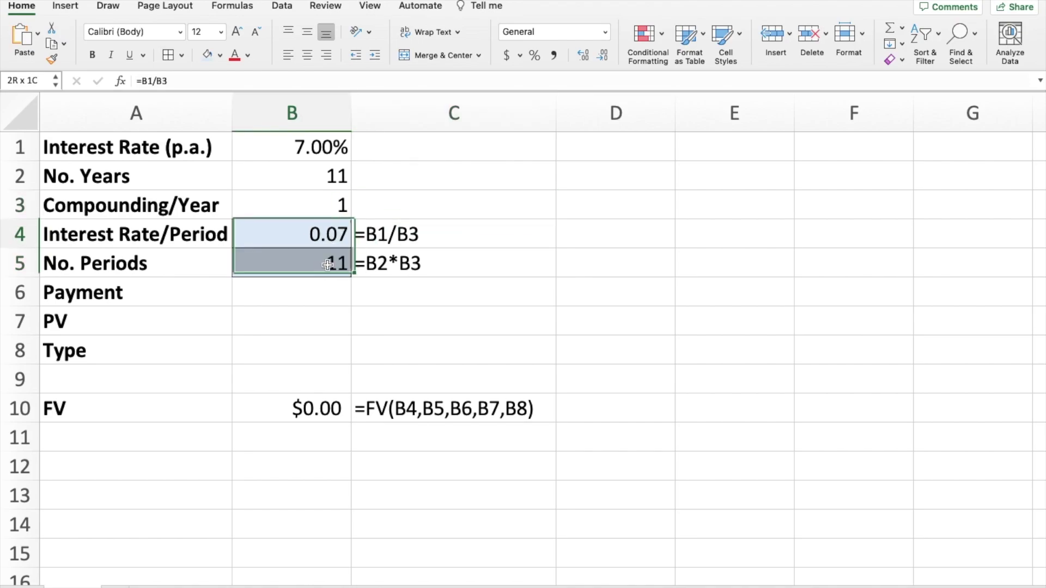
key(Right)
drag(275, 234, 309, 262)
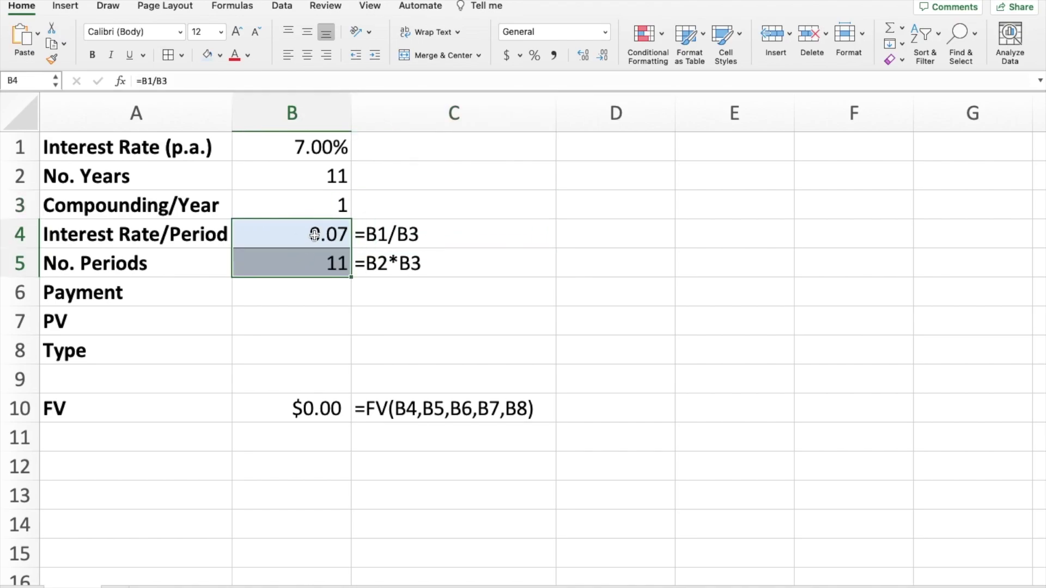
super+click(302, 149)
drag(302, 148, 296, 211)
mouse_move(298, 287)
mouse_down()
mouse_move(300, 350)
mouse_move(298, 294)
mouse_up()
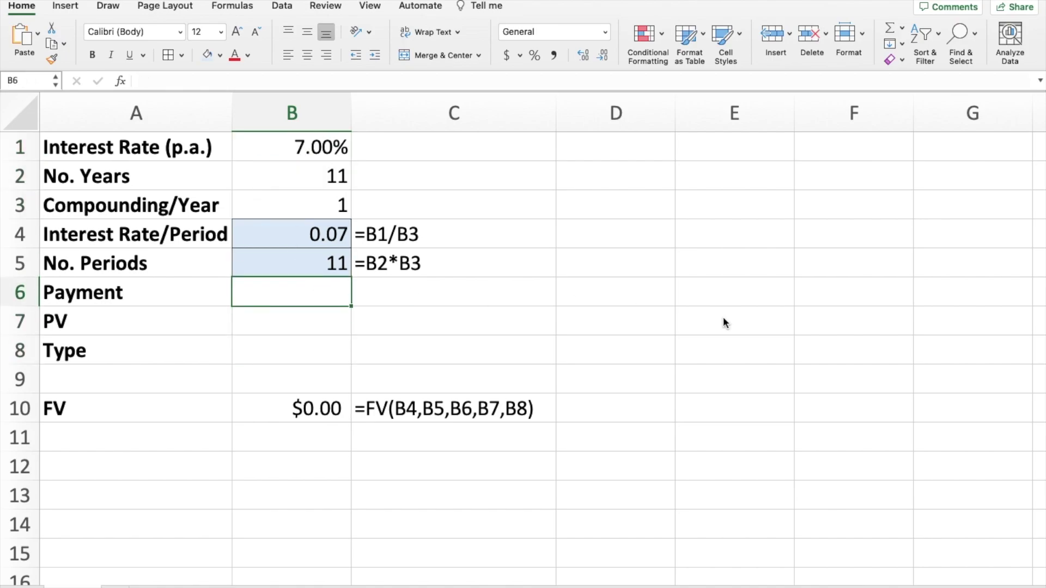
text(0)
key(Return)
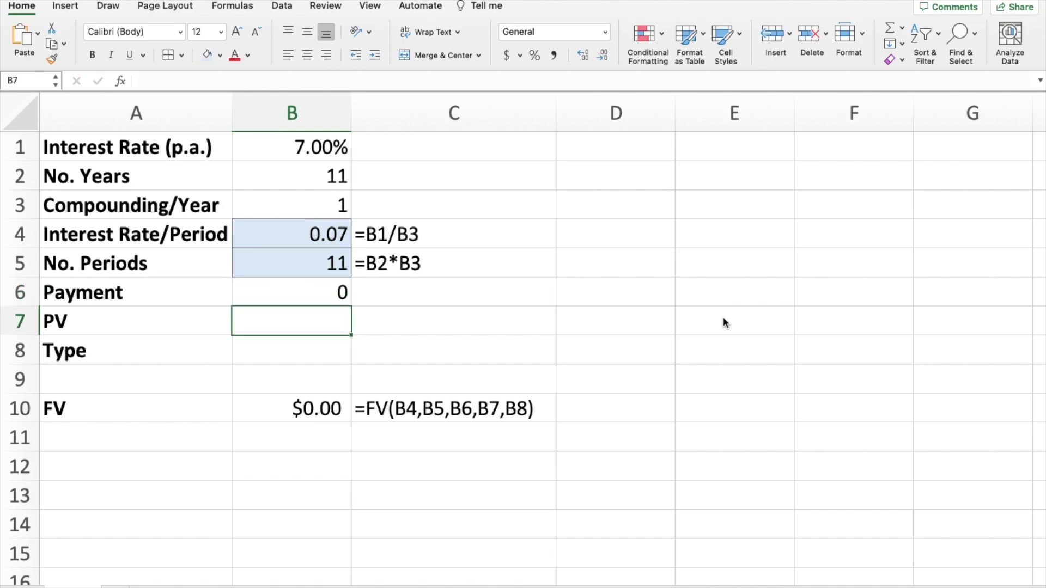
Enter PV 5327 in B7 and Type 0 in B8, giving FV ($11,212.55)
text(5327)
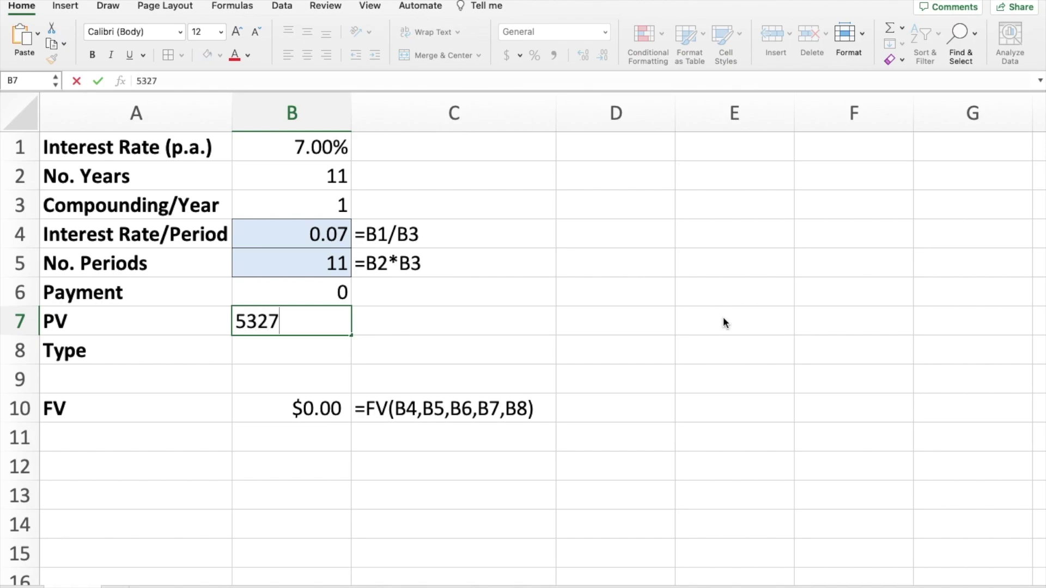
key(Return)
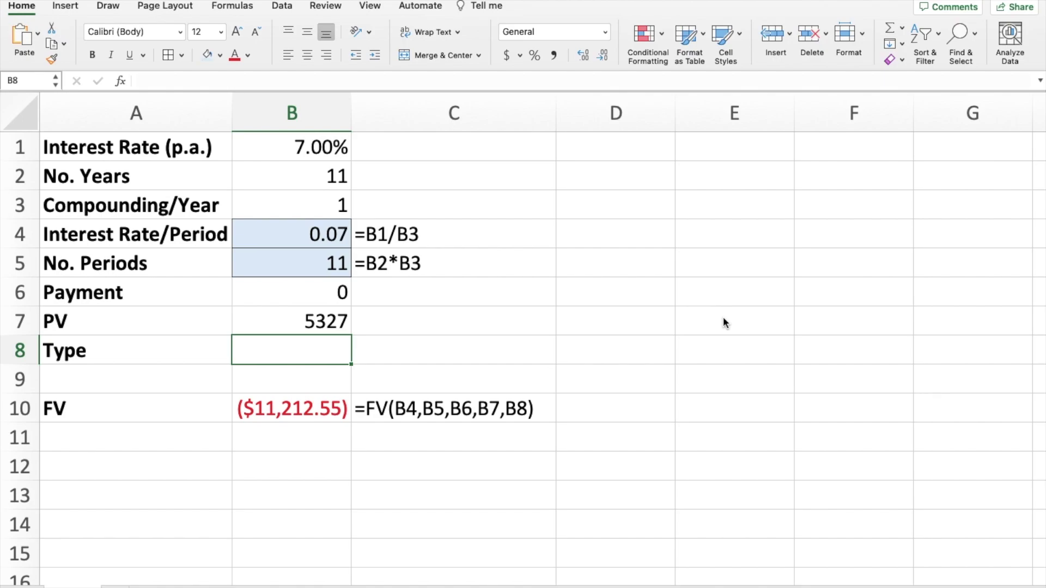
text(0)
key(Return)
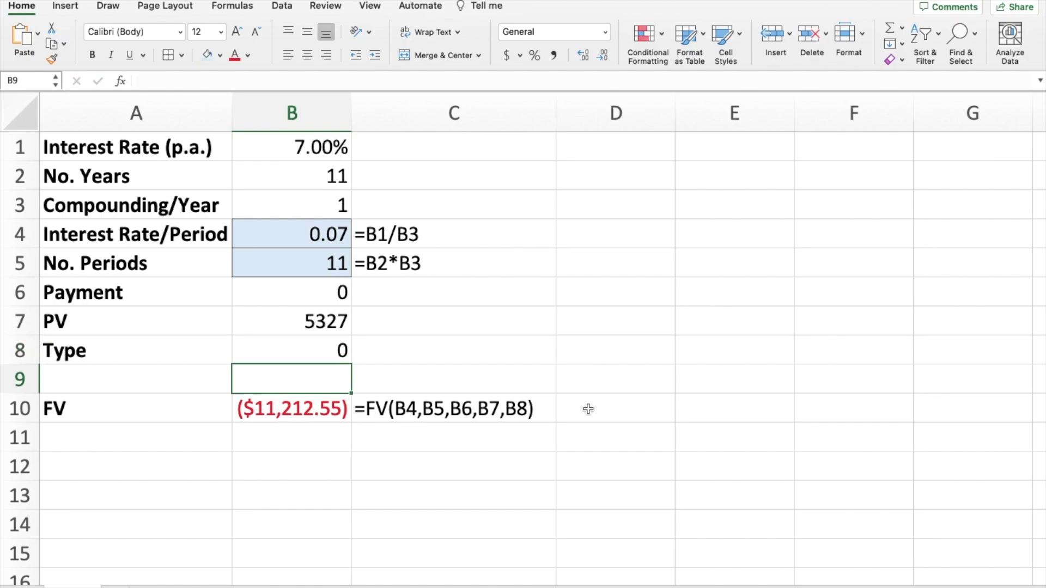
click(352, 408)
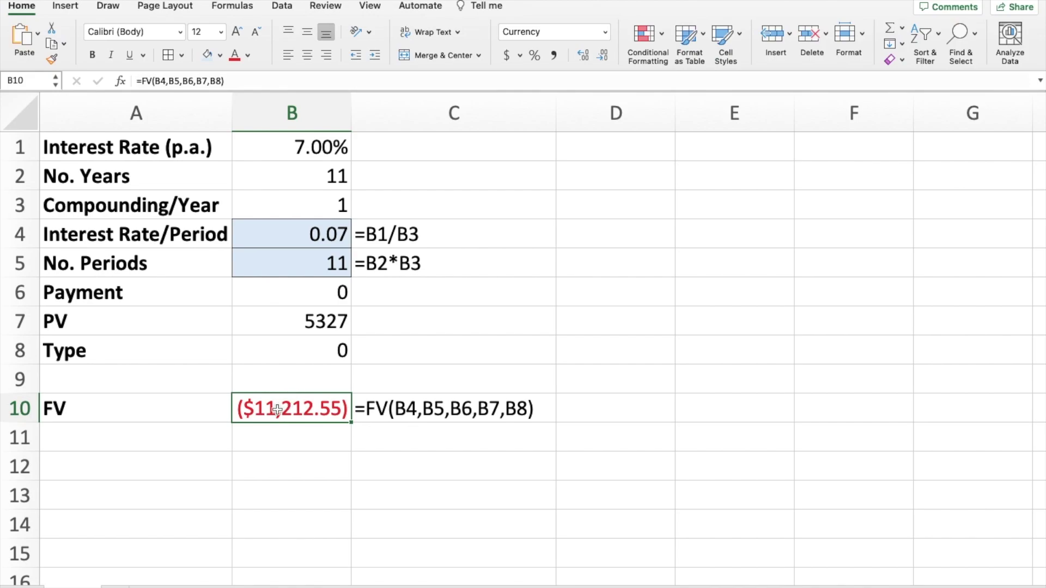
drag(548, 324, 554, 307)
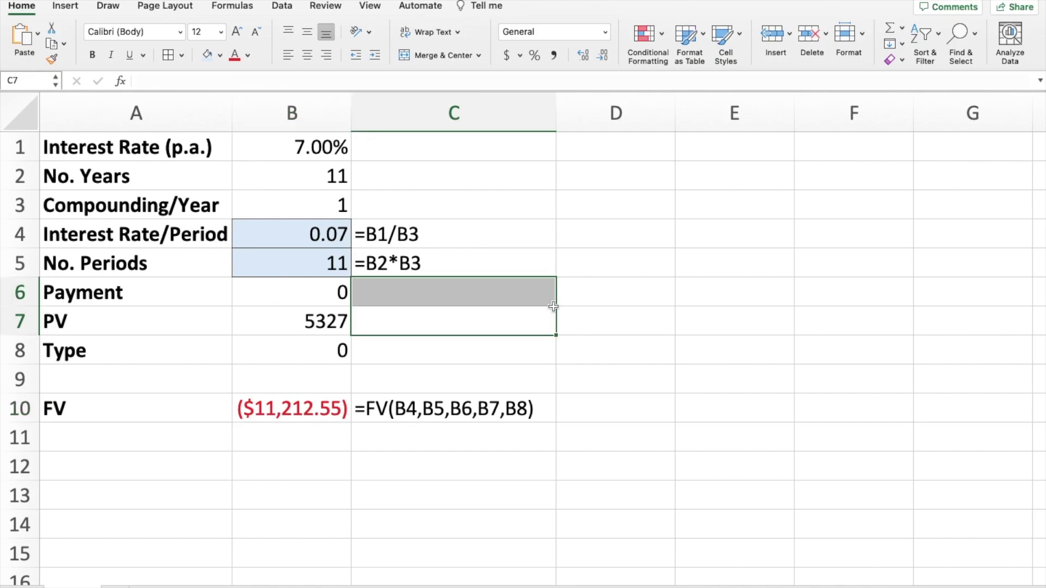
Change the interest rate to 10.5% and compounding to 12 times per year
click(316, 154)
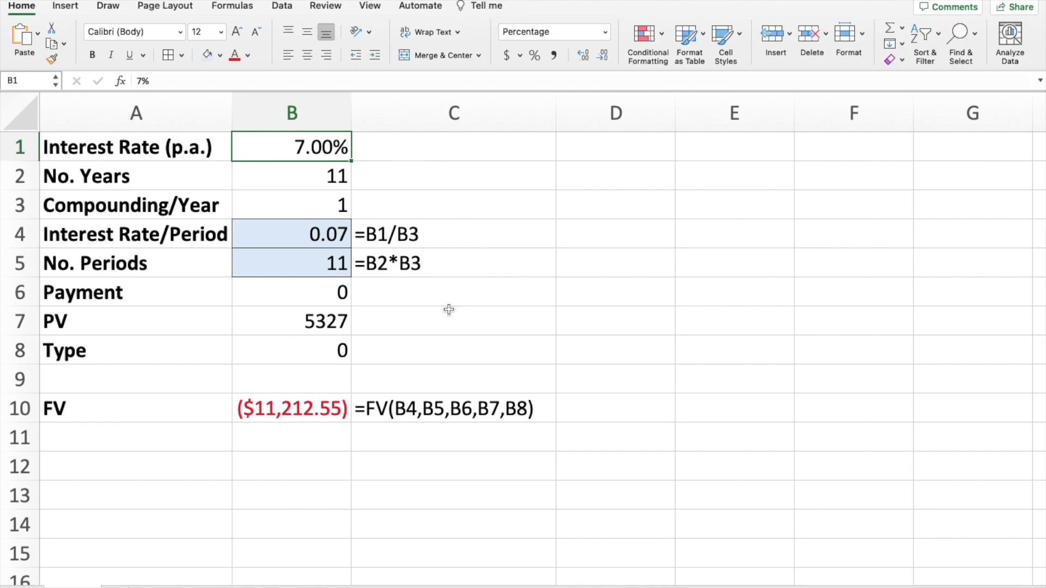
click(287, 400)
click(313, 161)
text(10.5)
key(Return)
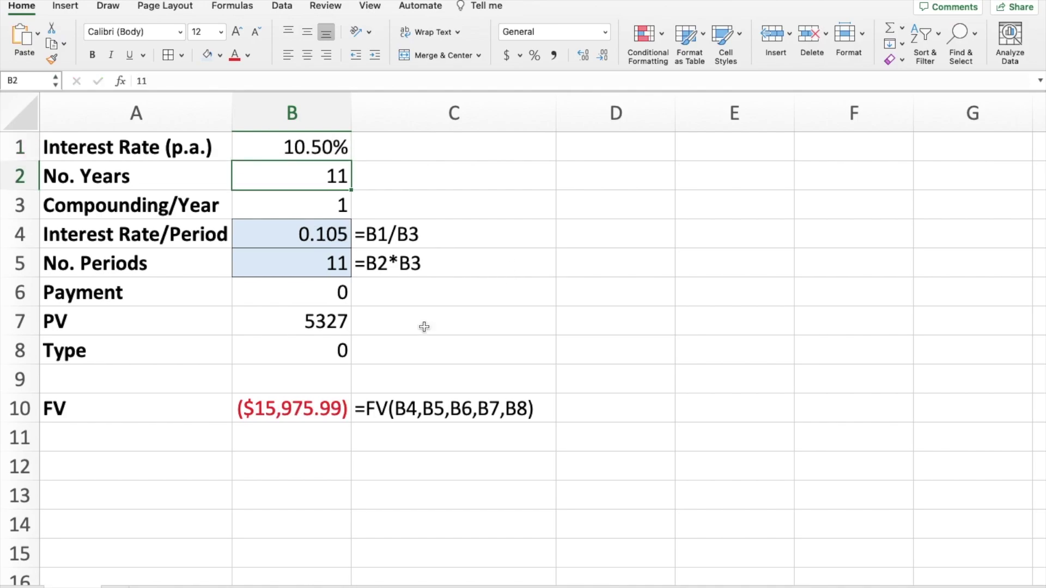
click(301, 413)
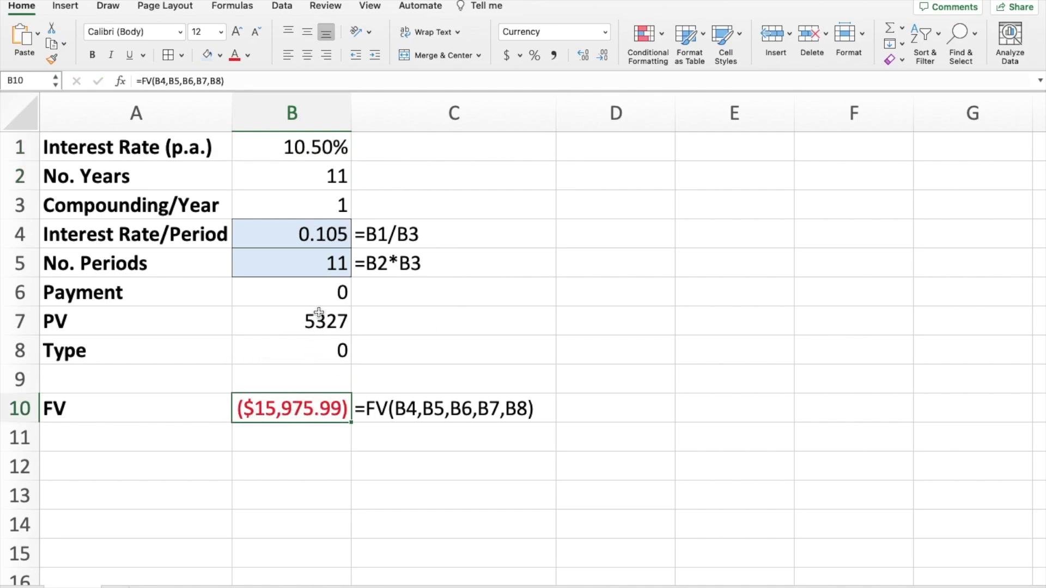
click(307, 204)
text(12)
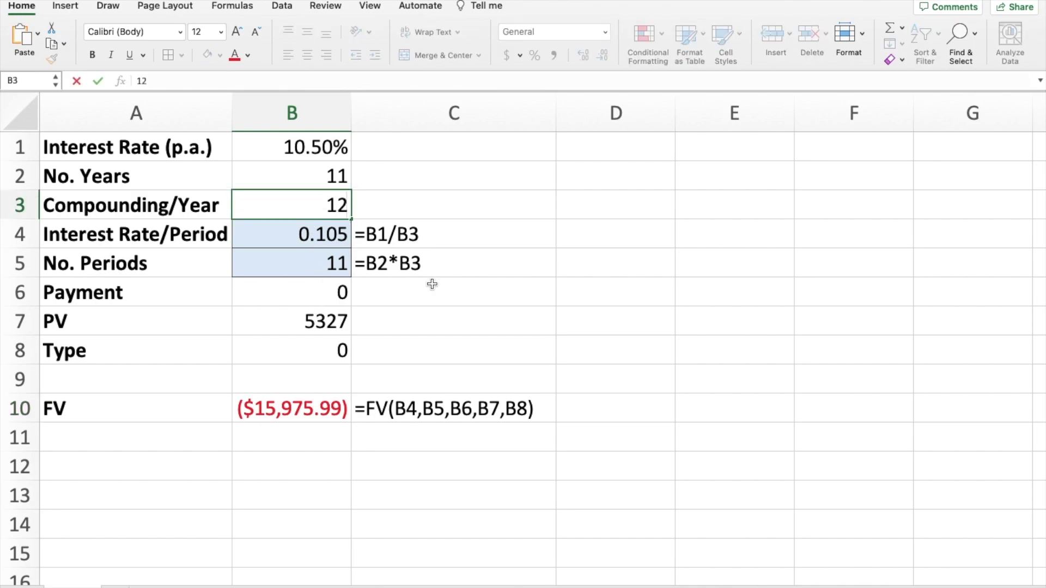
key(Return)
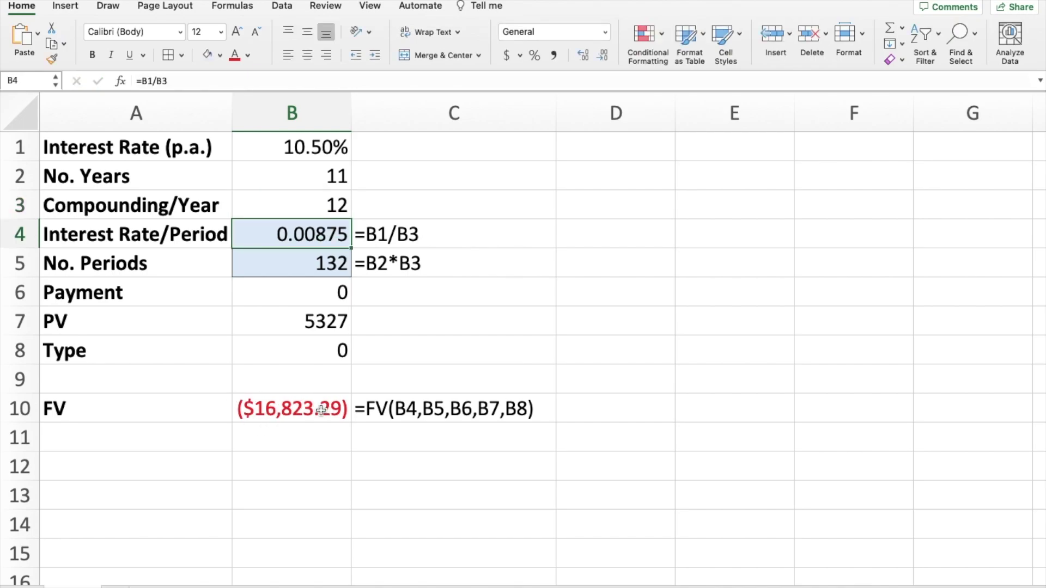
Review the input cells, derived cells B4:B5, FV ($16,823.29) and the formula text
drag(319, 137, 351, 312)
drag(313, 146, 319, 232)
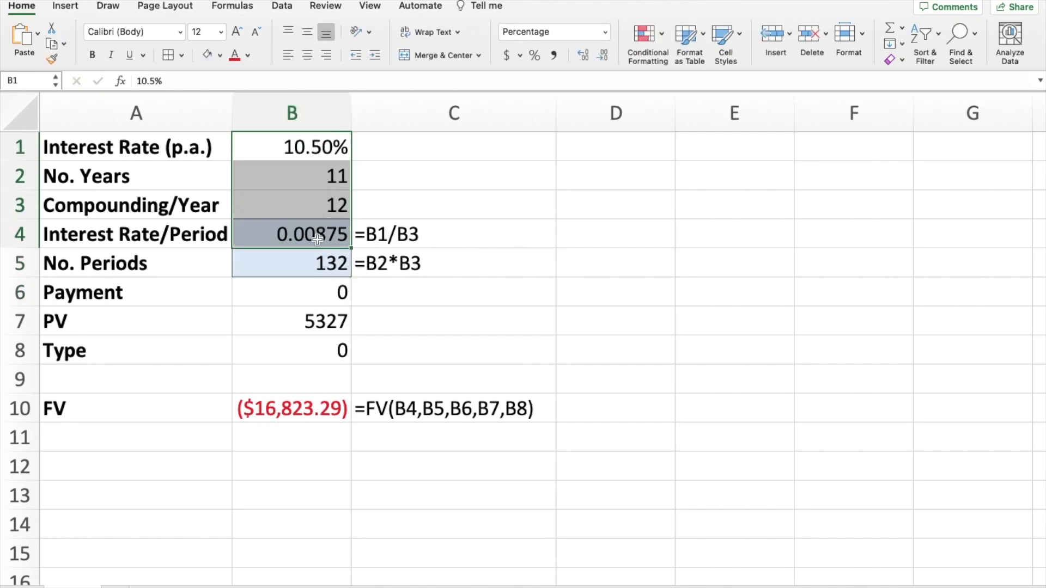
drag(316, 292, 315, 327)
drag(301, 154, 301, 179)
drag(301, 234, 322, 369)
click(317, 409)
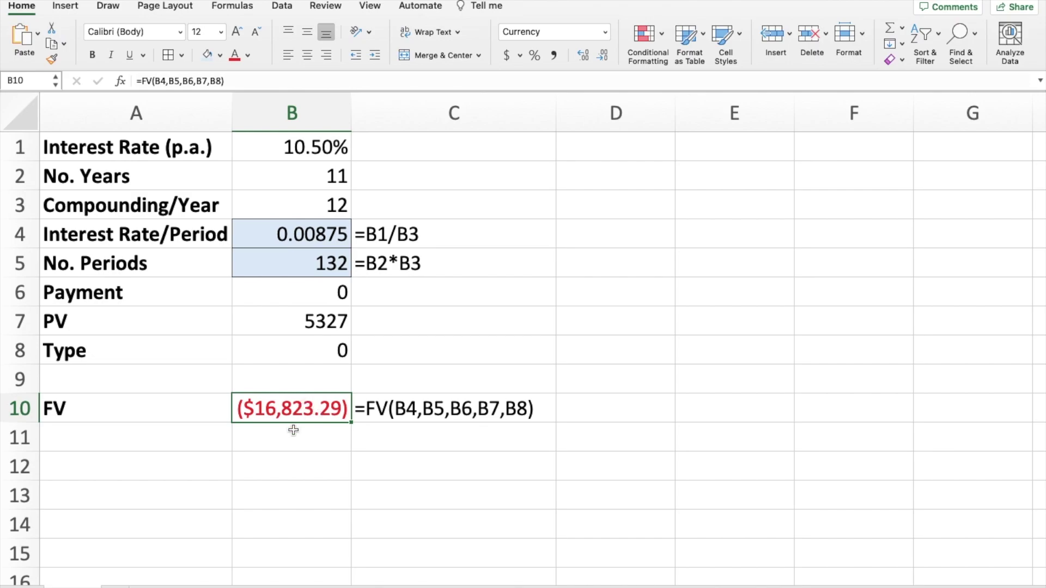
click(528, 263)
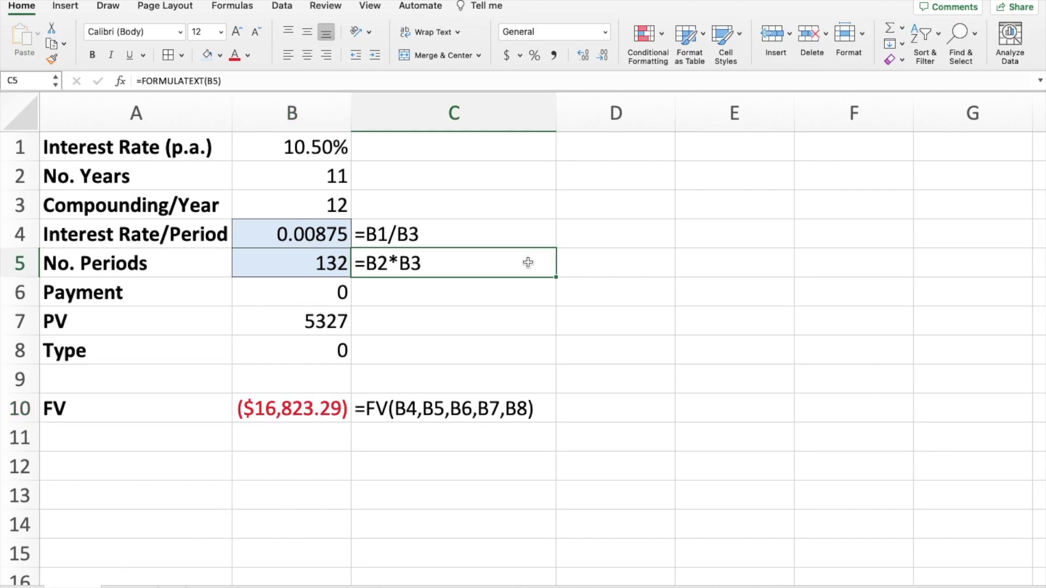